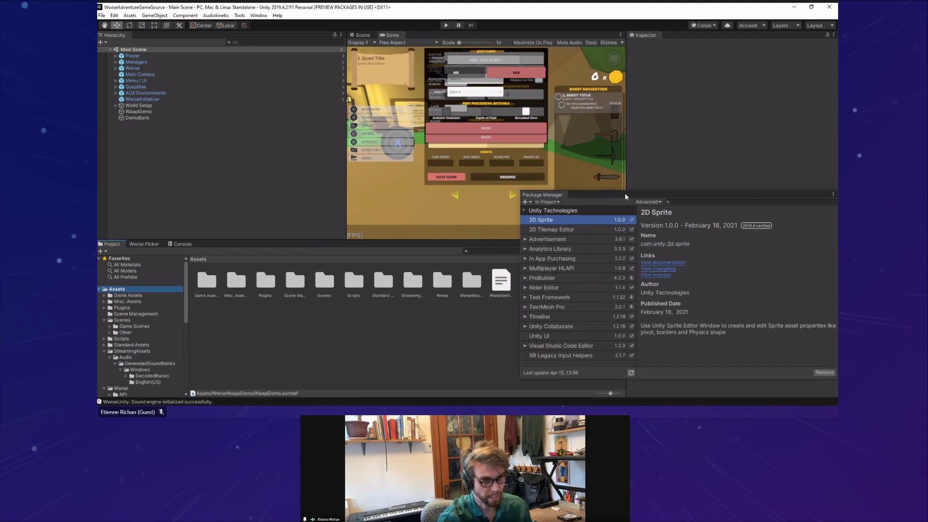
Move the Package Manager window aside, switch to Chrome and review the WwiseUnityAddressables repository page on GitHub.
drag(625, 193, 532, 172)
key(alt+Tab)
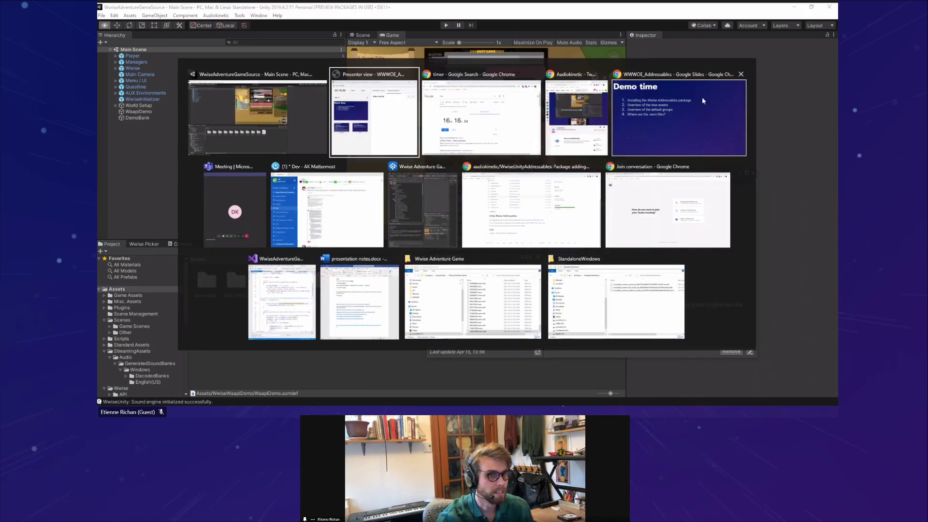
click(529, 221)
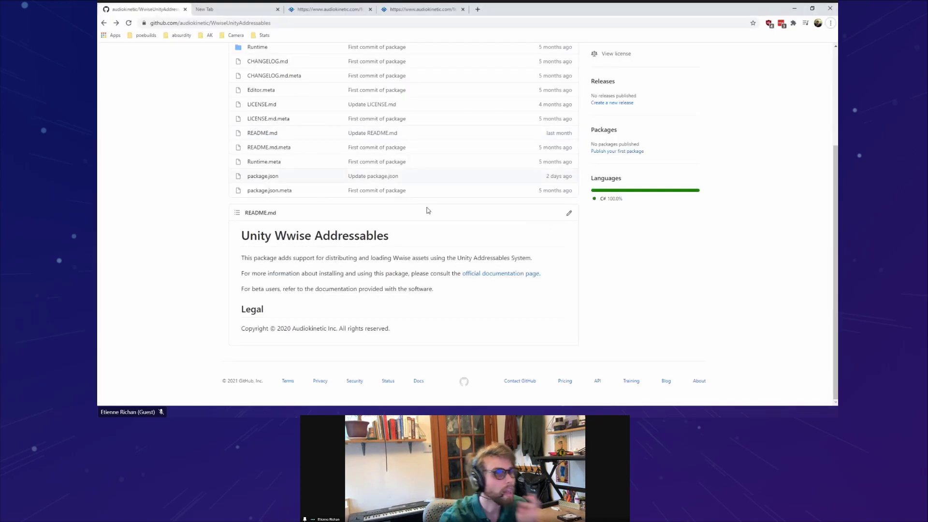
scroll(187, 170, up, 3)
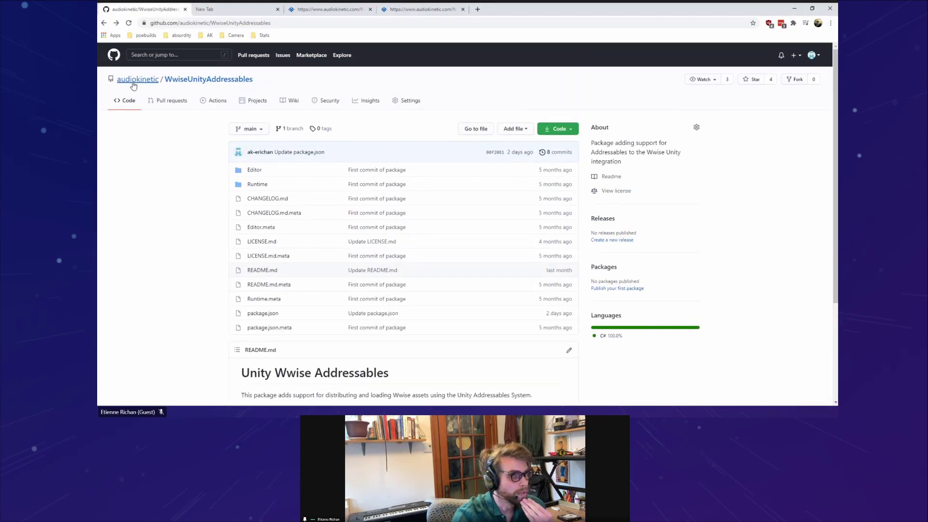
click(134, 84)
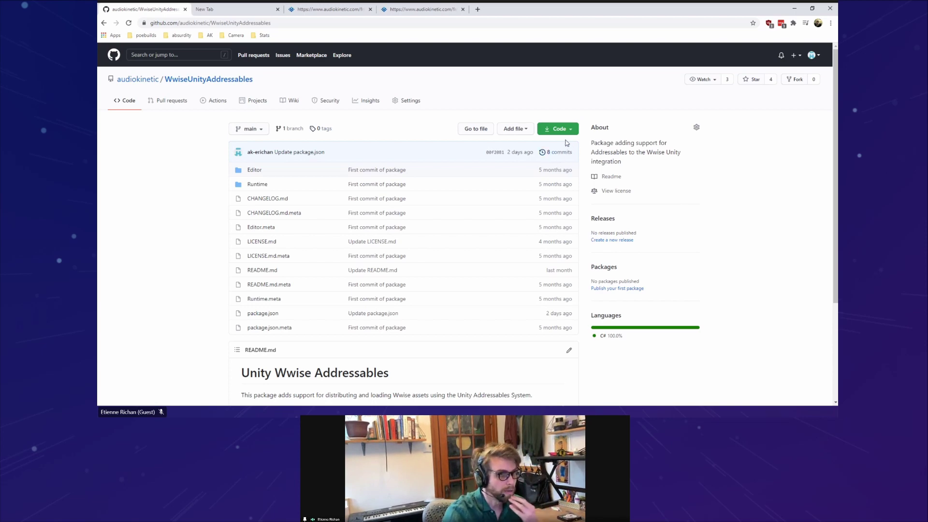
scroll(387, 193, down, 3)
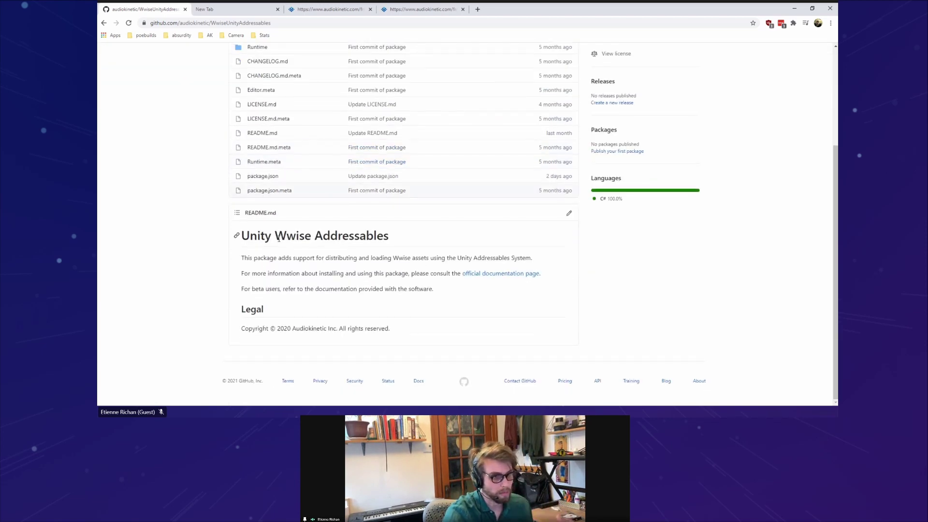
Open the official documentation page linked in the README in a separate tab and skim its setup, build and DLC tutorial sections.
middle_click(499, 274)
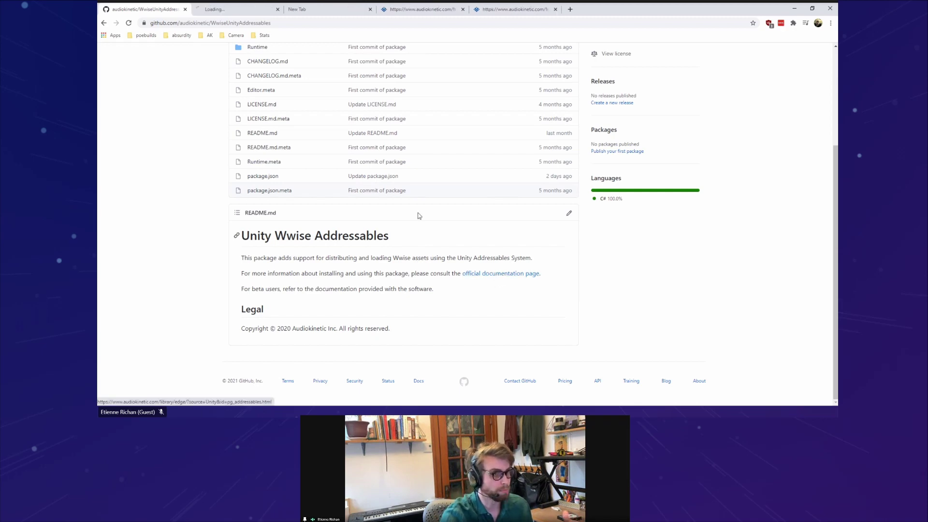
click(232, 10)
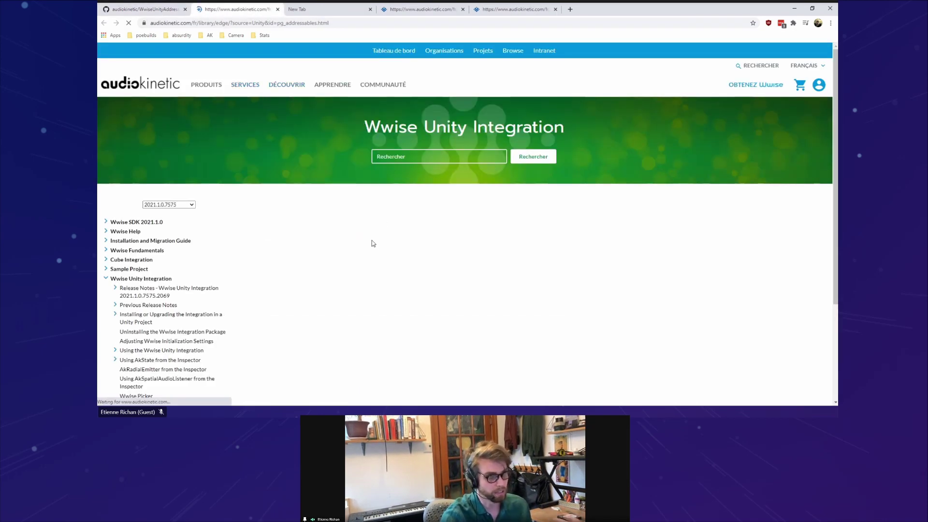
scroll(484, 217, up, 2)
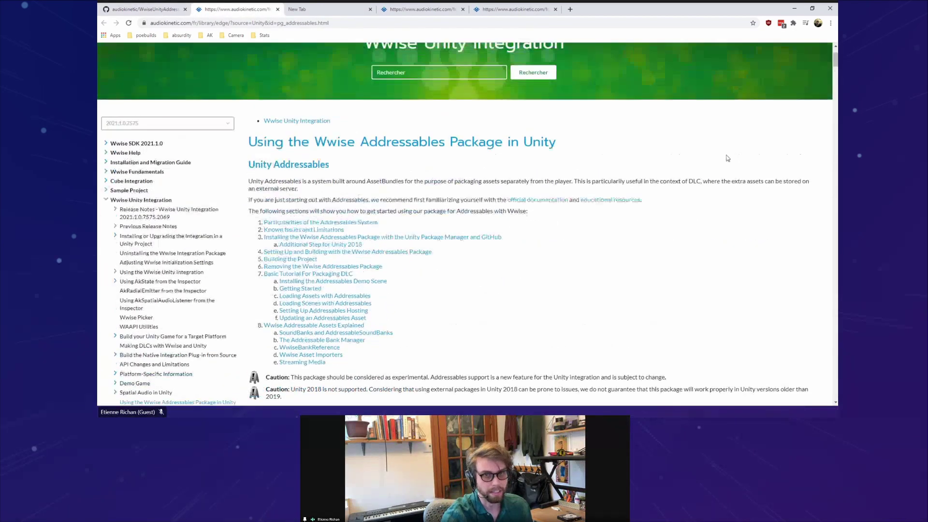
drag(836, 62, 836, 108)
scroll(414, 334, down, 15)
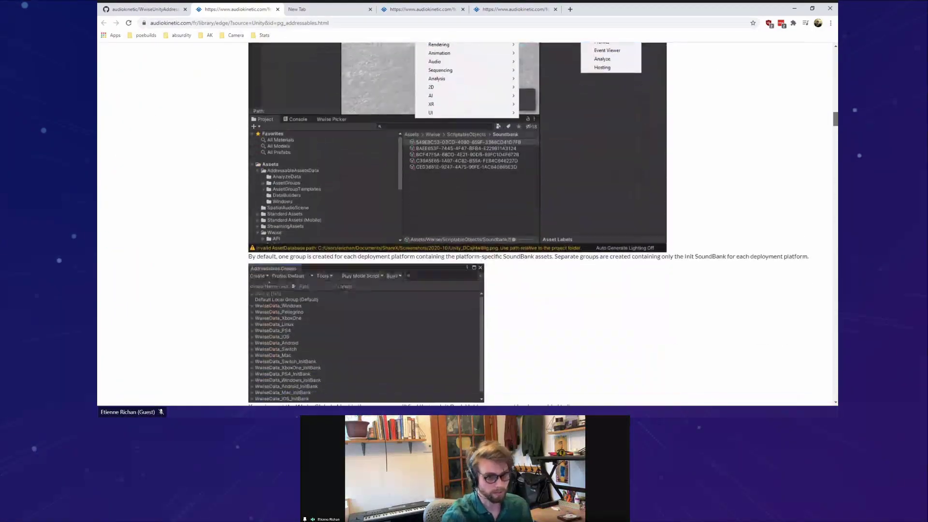
scroll(414, 334, down, 10)
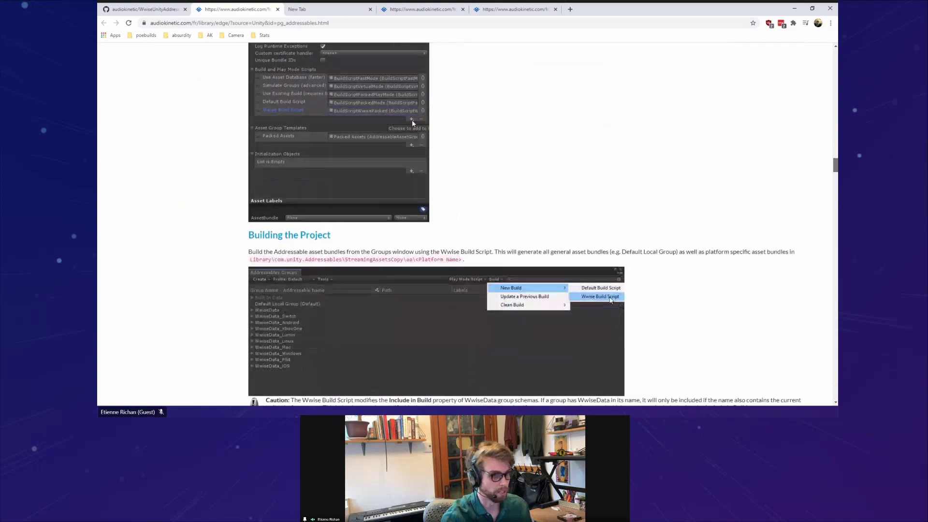
scroll(365, 184, down, 7)
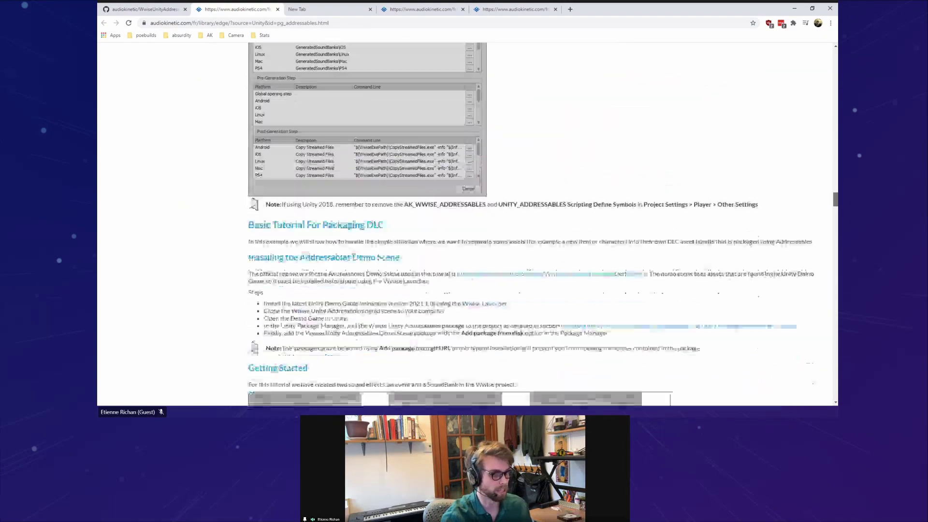
scroll(365, 184, down, 5)
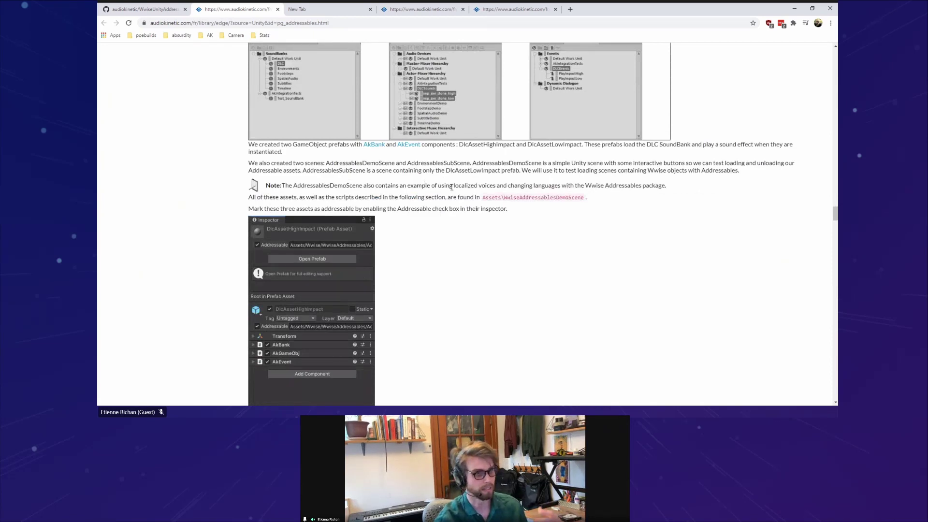
scroll(466, 212, down, 1)
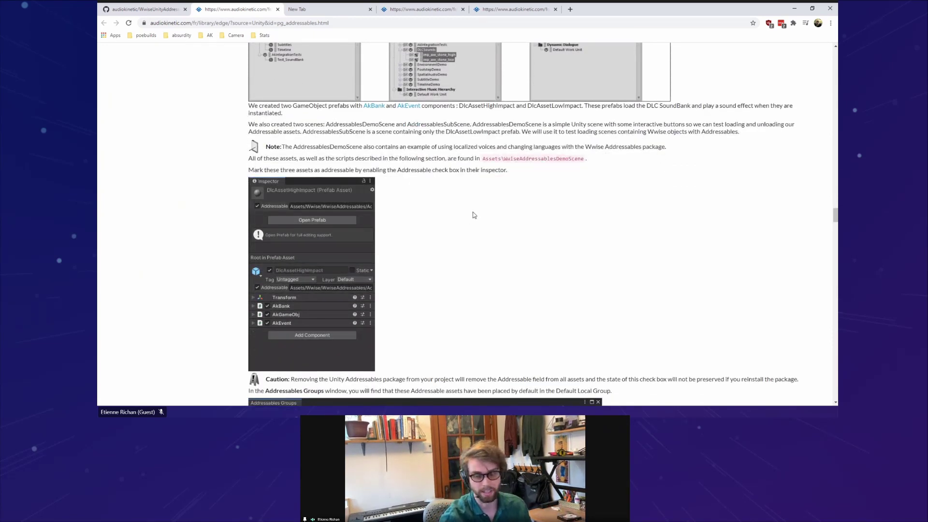
scroll(469, 220, down, 4)
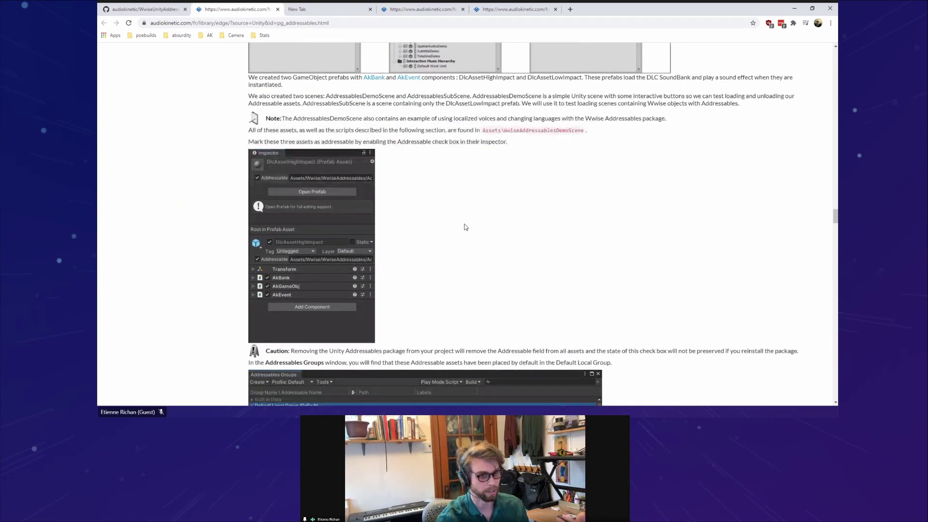
Go back to the WwiseUnityAddressables repository and copy its HTTPS clone URL.
click(145, 12)
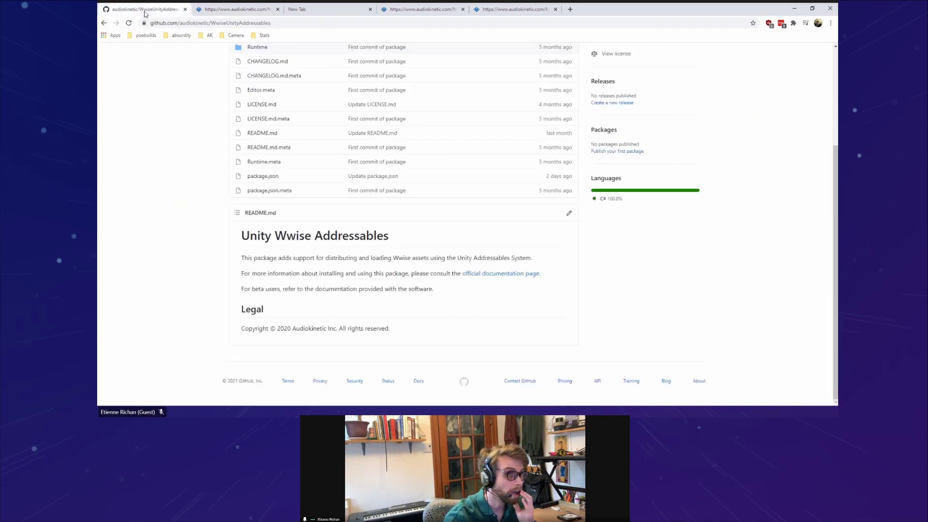
scroll(414, 170, up, 3)
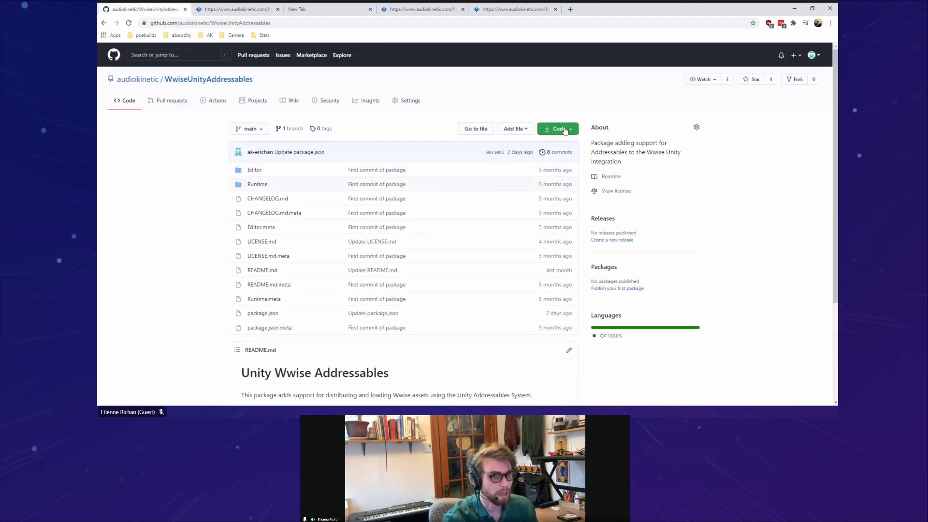
click(559, 129)
click(512, 173)
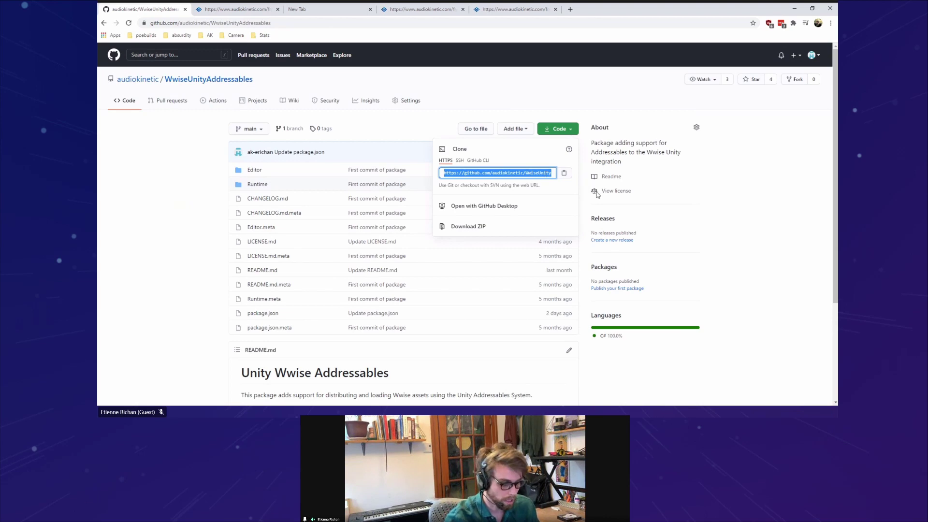
Switch to Unity and add the WwiseUnityAddressables package to the project from the copied git URL.
key(alt+Tab)
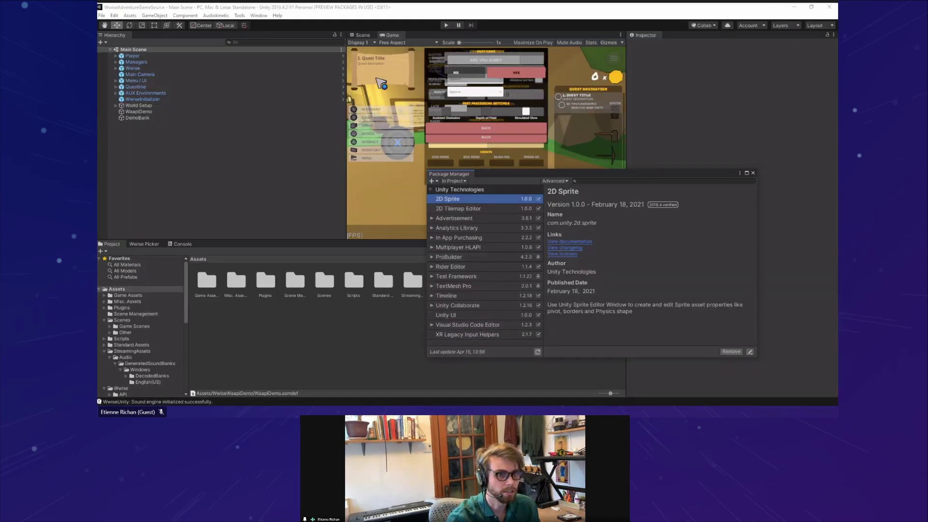
drag(479, 175, 479, 155)
click(431, 161)
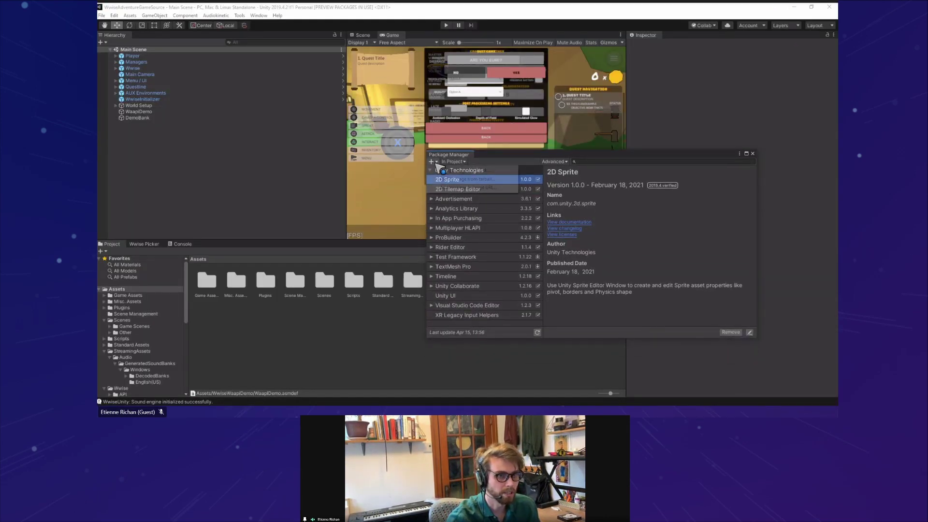
click(480, 190)
key(ctrl+v)
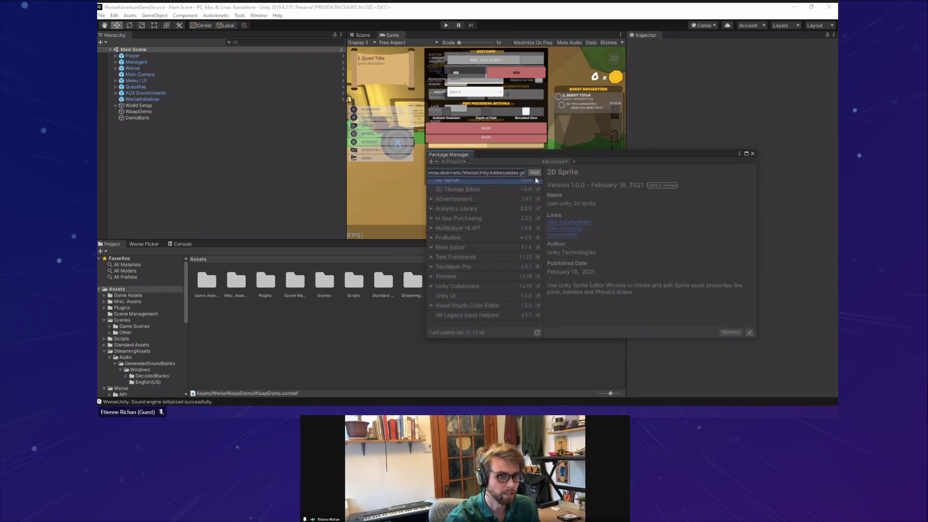
click(534, 173)
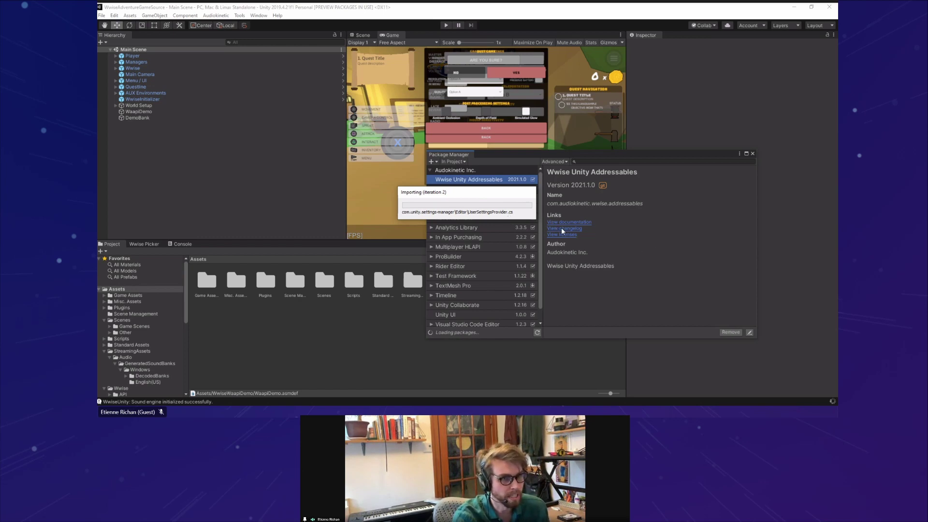
Switch to Visual Studio, reload the externally modified WwiseAdventureGameSource solution, and return to Unity.
key(alt+Tab)
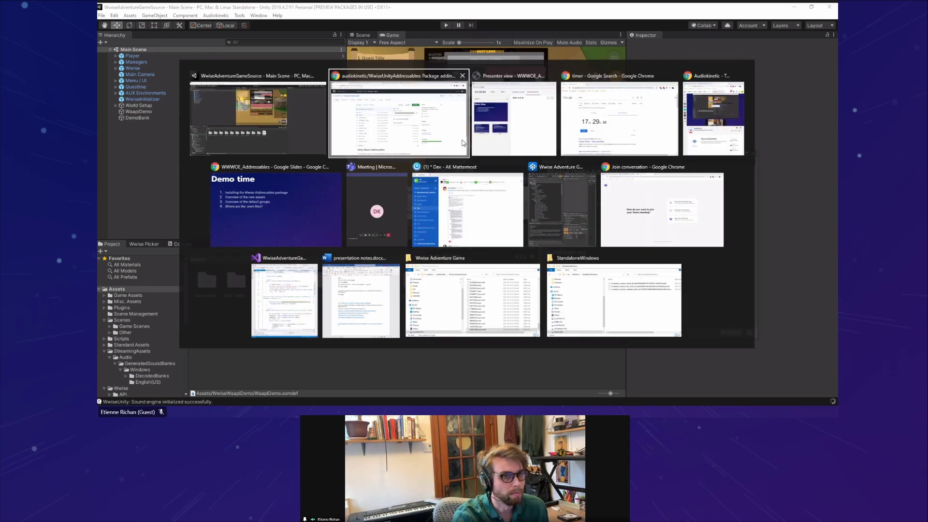
click(291, 304)
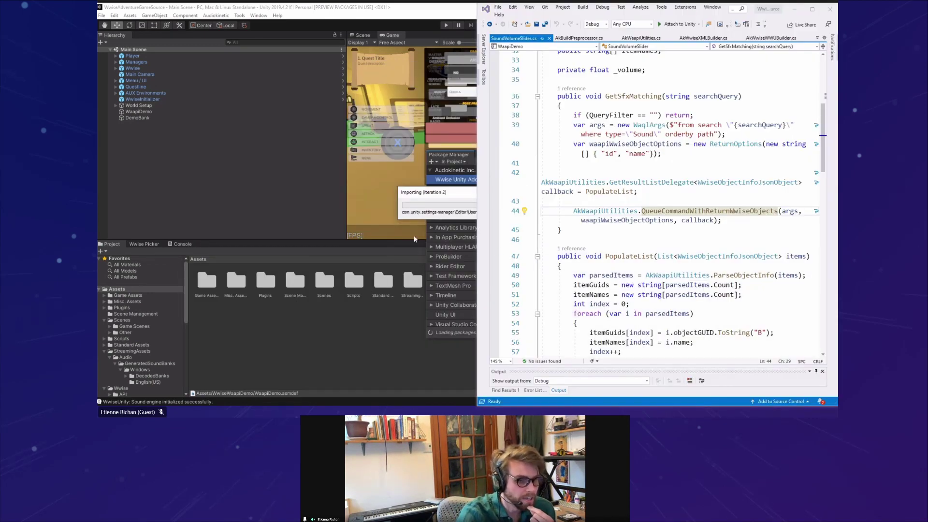
click(444, 192)
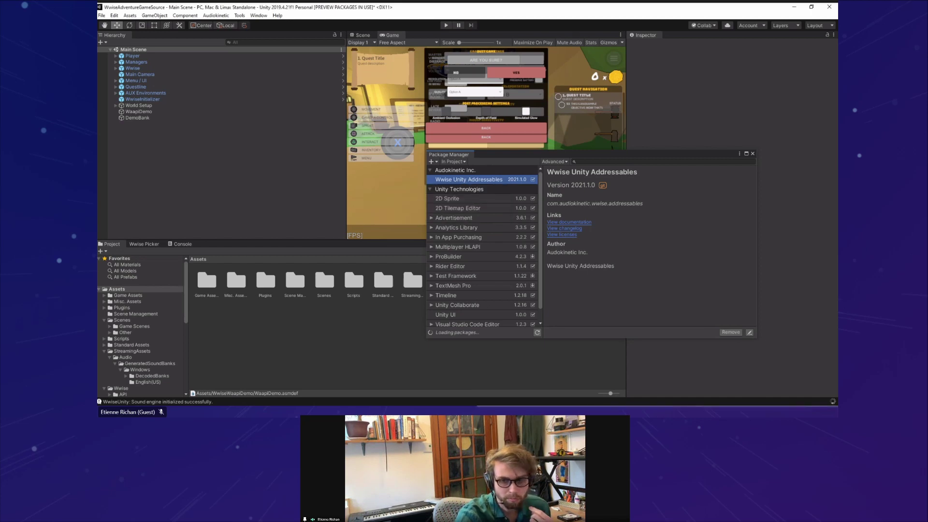
key(alt+Tab)
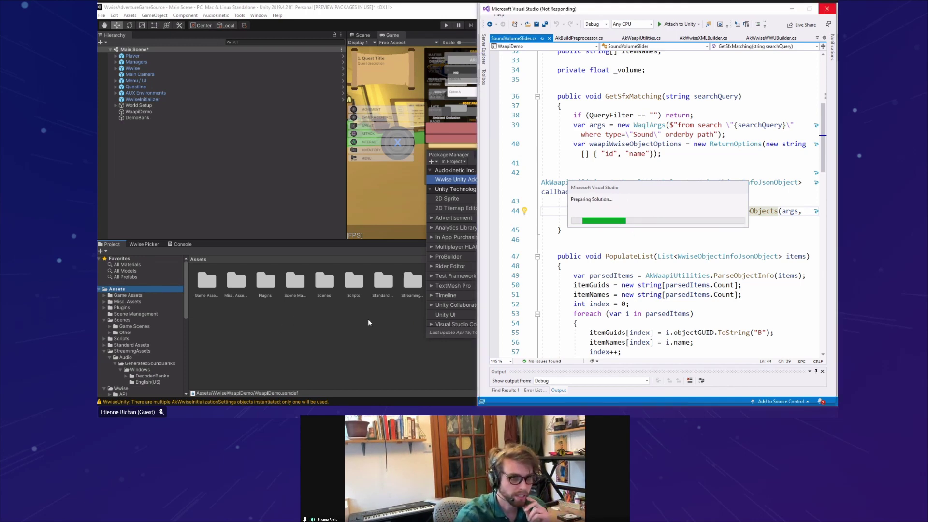
click(350, 324)
key(alt+Tab)
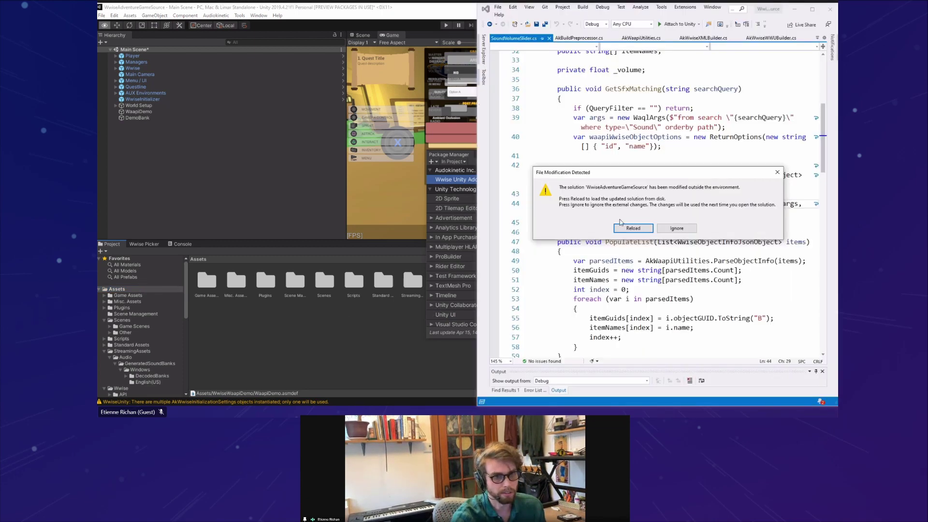
click(634, 228)
click(341, 290)
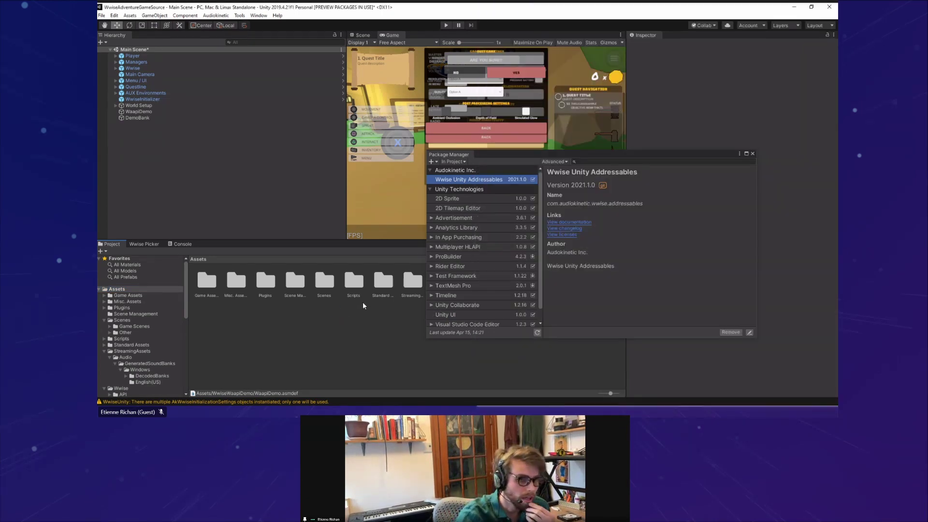
Examine the contents of the installed Wwise Unity Addressables package, including its Editor and Runtime folders.
click(354, 282)
scroll(158, 347, down, 10)
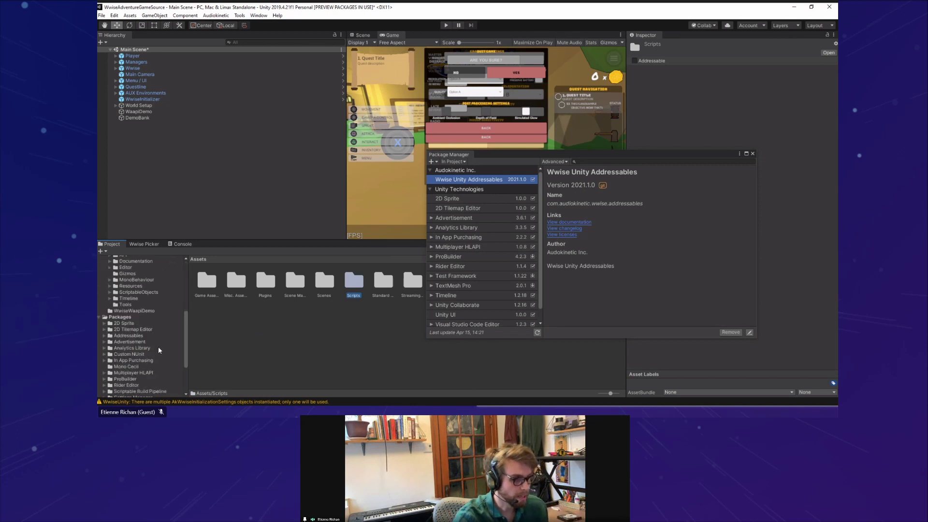
click(147, 372)
click(137, 380)
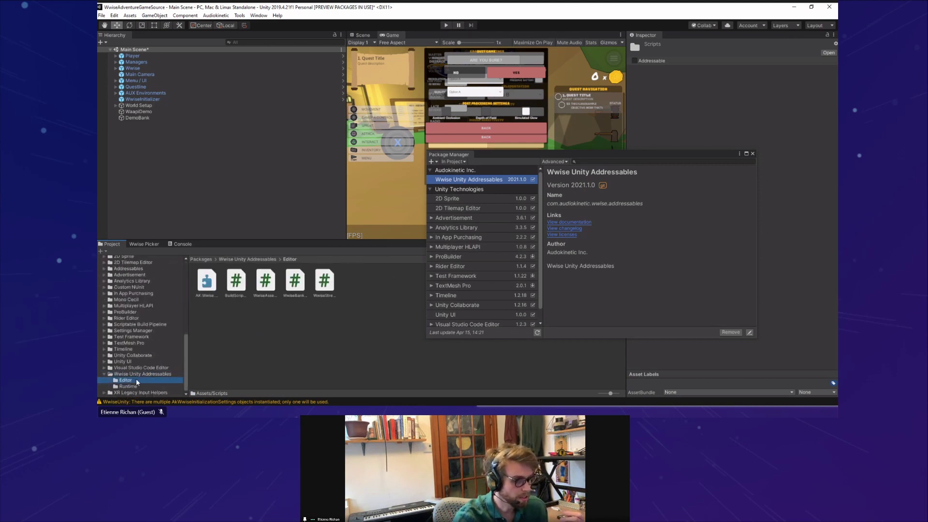
click(136, 386)
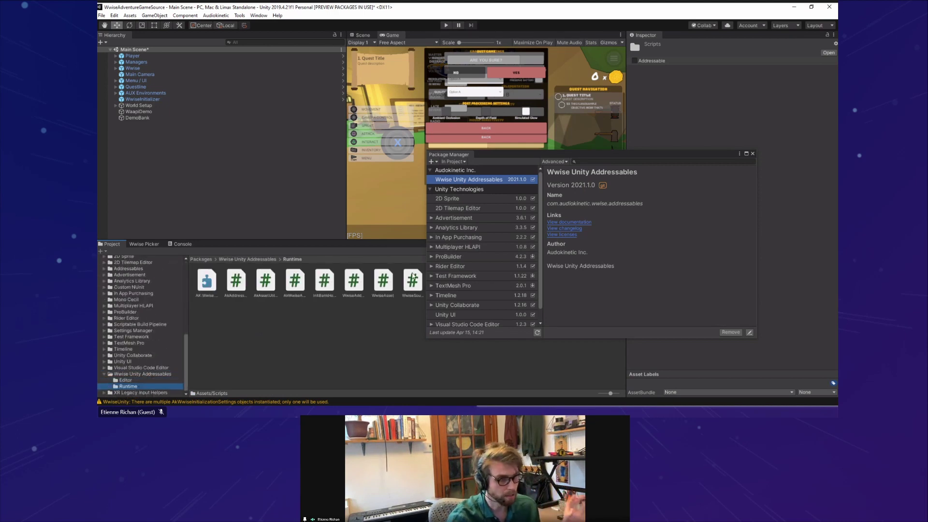
click(137, 374)
scroll(145, 365, up, 10)
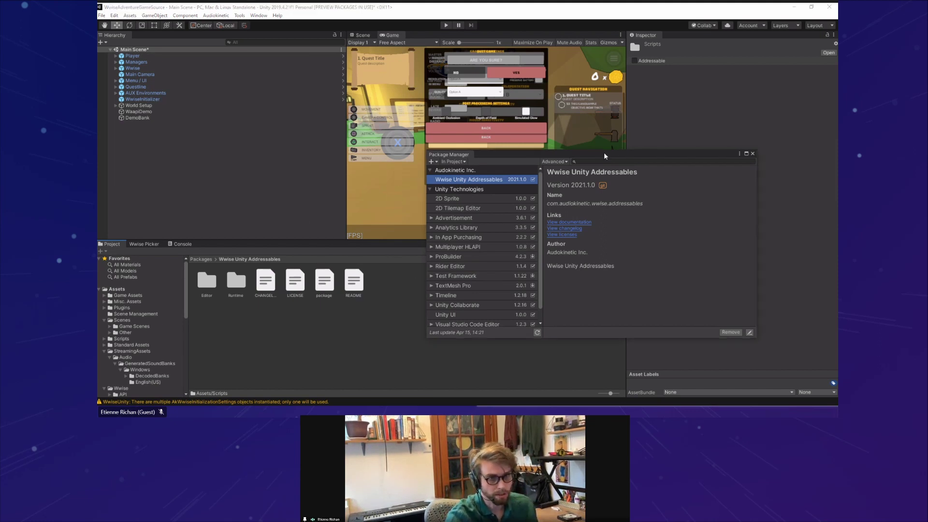
Move the Package Manager aside and open the Project Settings to view the Wwise Editor settings, repositioning the window.
drag(605, 153, 638, 140)
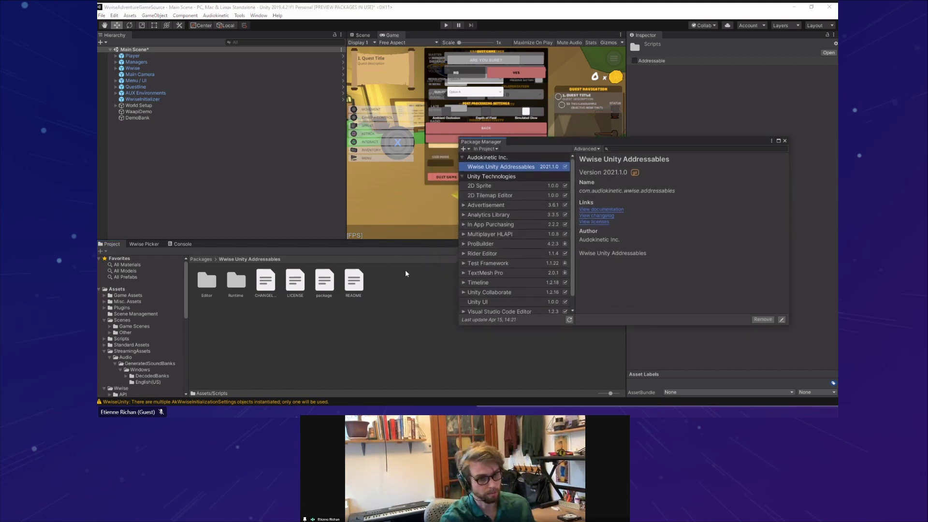
click(114, 15)
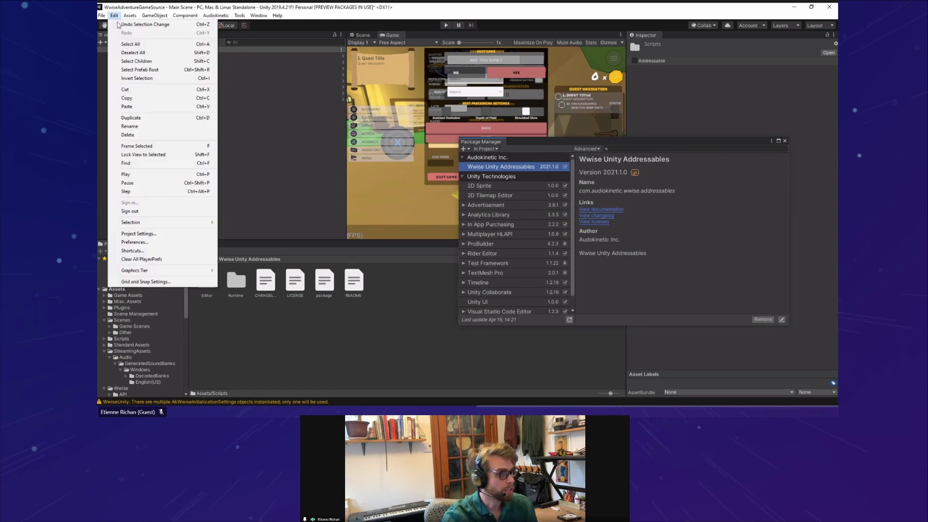
click(171, 234)
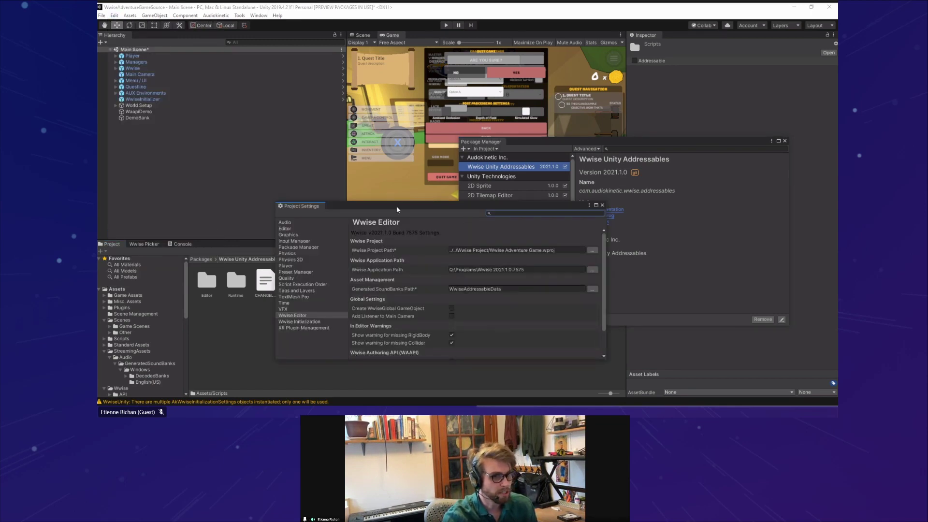
drag(404, 210, 419, 137)
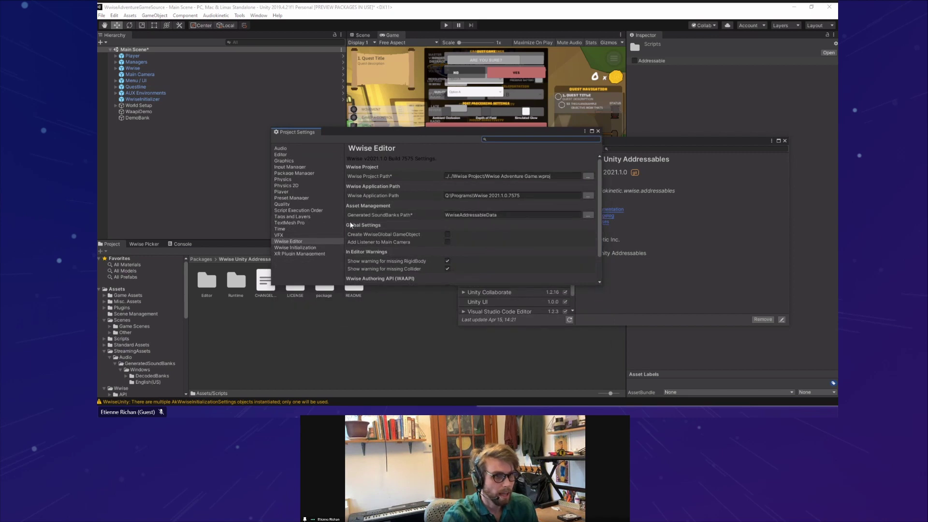
Open the folder browser for the Generated SoundBanks path, and switch to Wwise to view the SoundBanks section of its Project Settings.
click(588, 214)
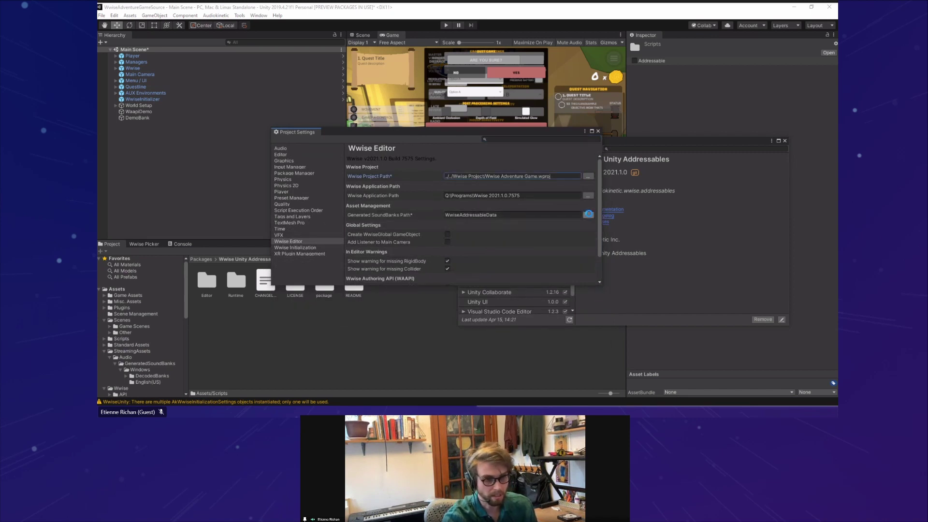
key(alt+Tab)
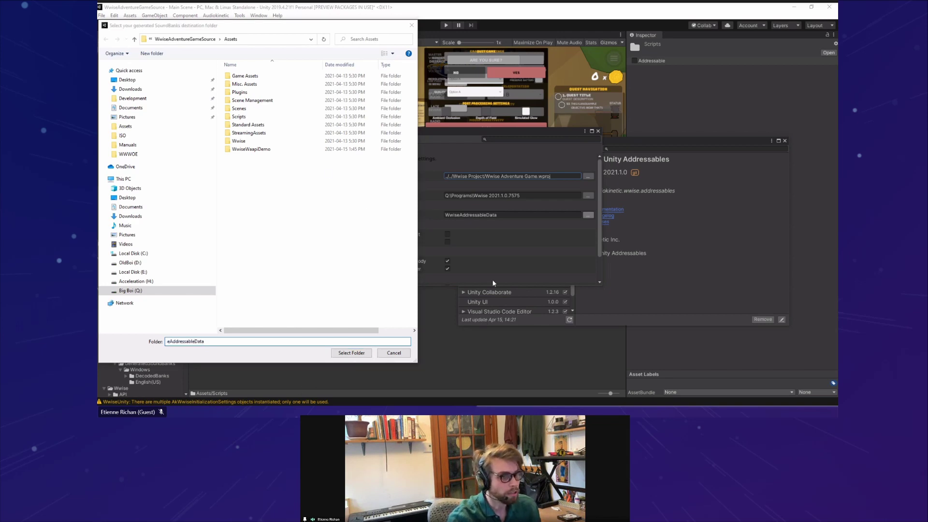
click(661, 208)
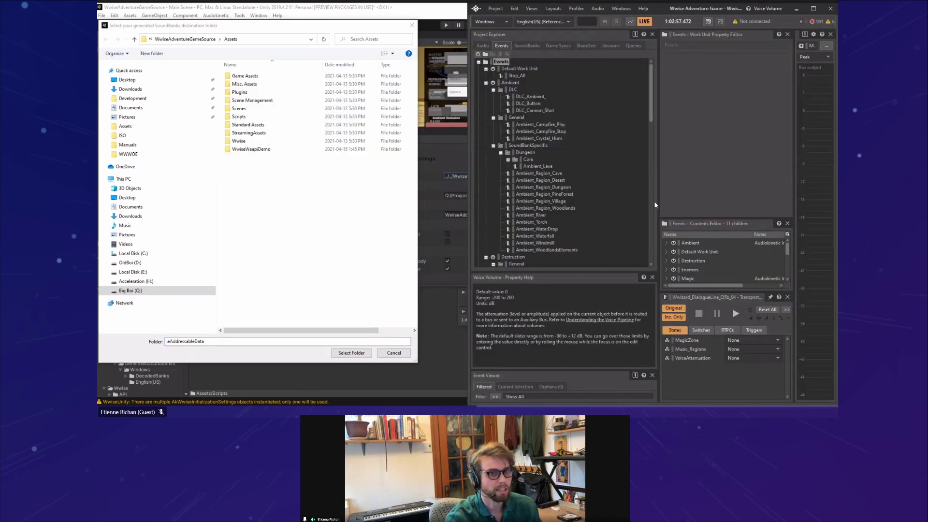
click(496, 9)
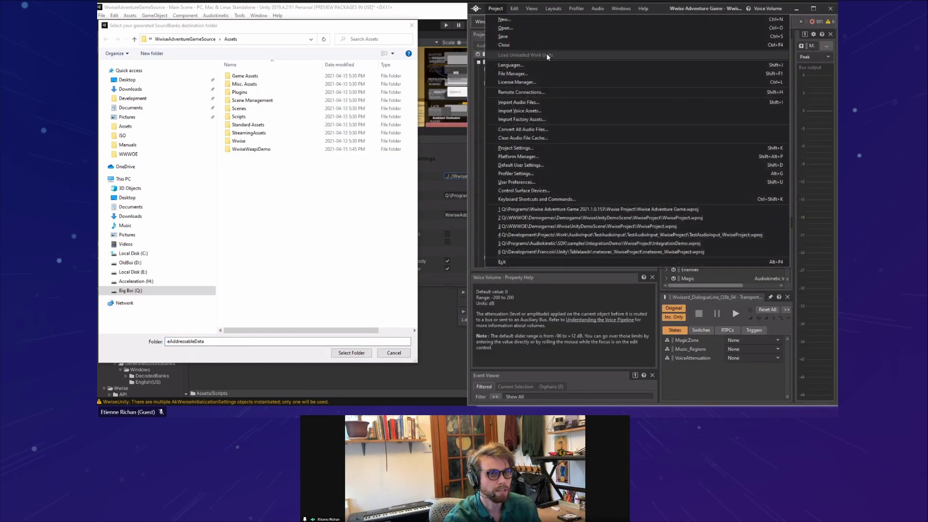
click(537, 149)
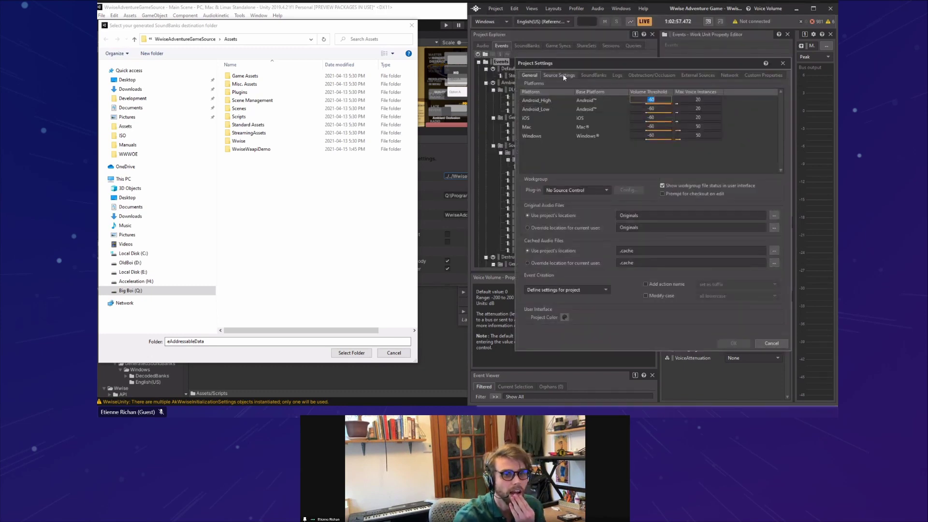
click(593, 75)
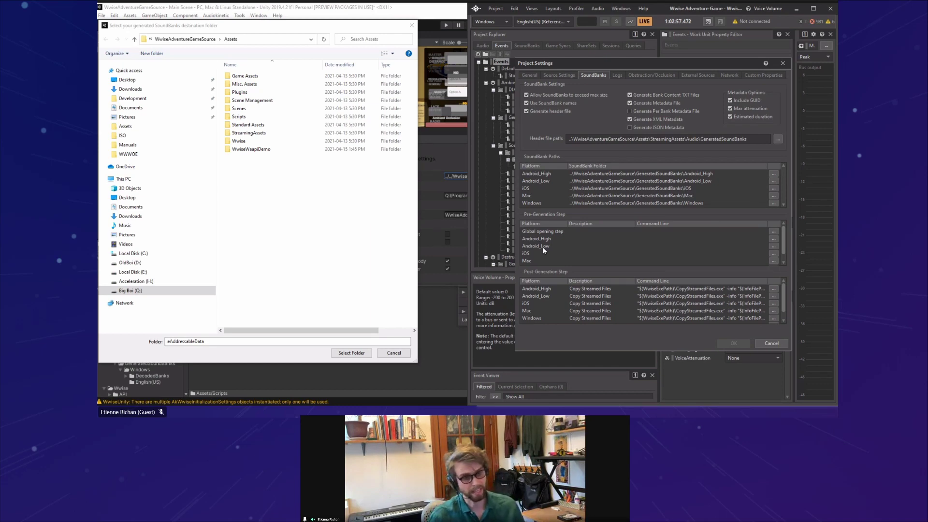
Return to Unity, create a WwiseData folder inside Assets, and choose it as the Generated SoundBanks path.
click(331, 187)
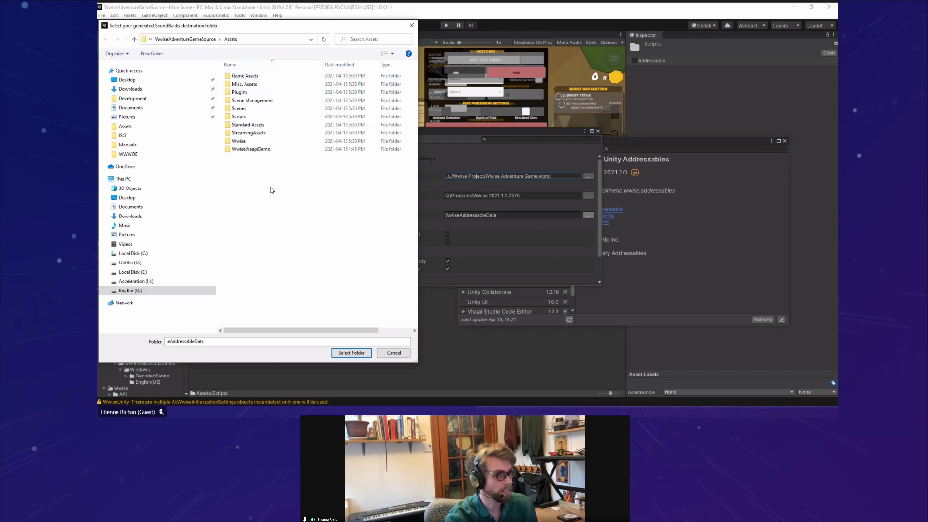
click(152, 54)
text(WwiseData)
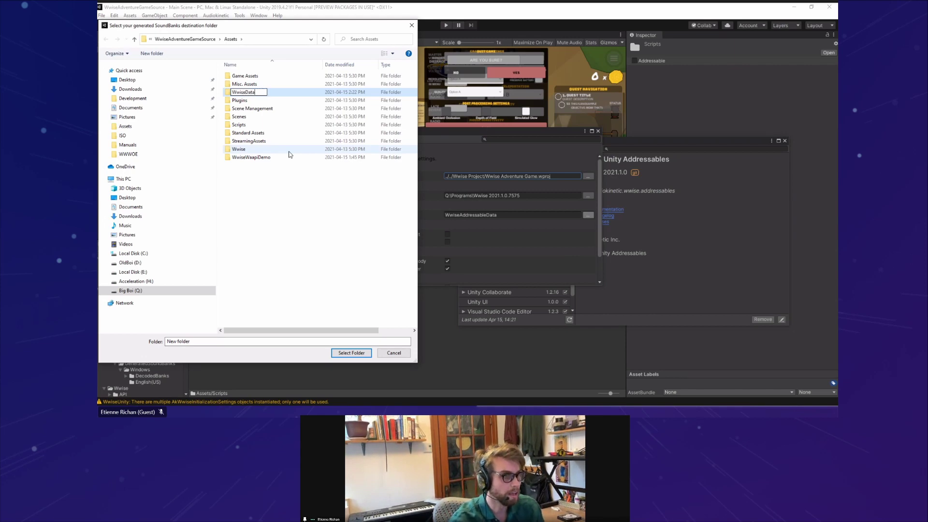
key(Return)
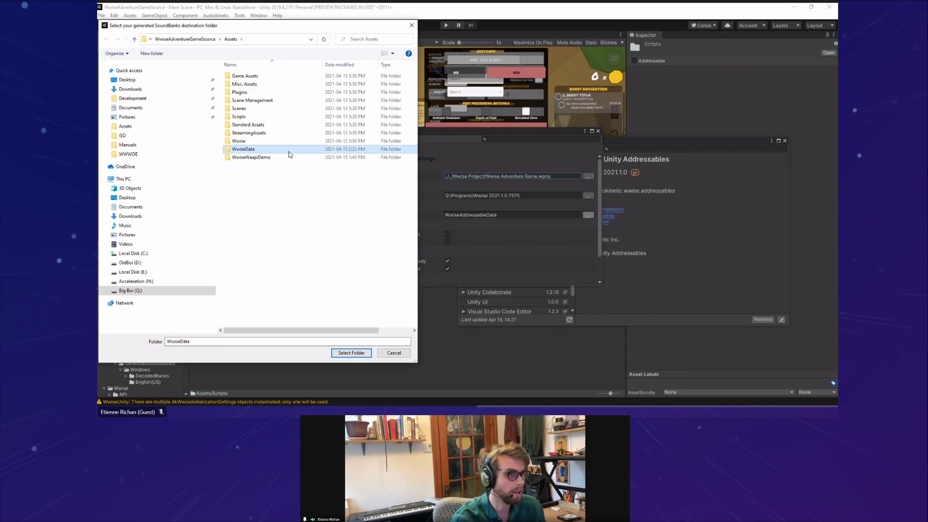
click(352, 353)
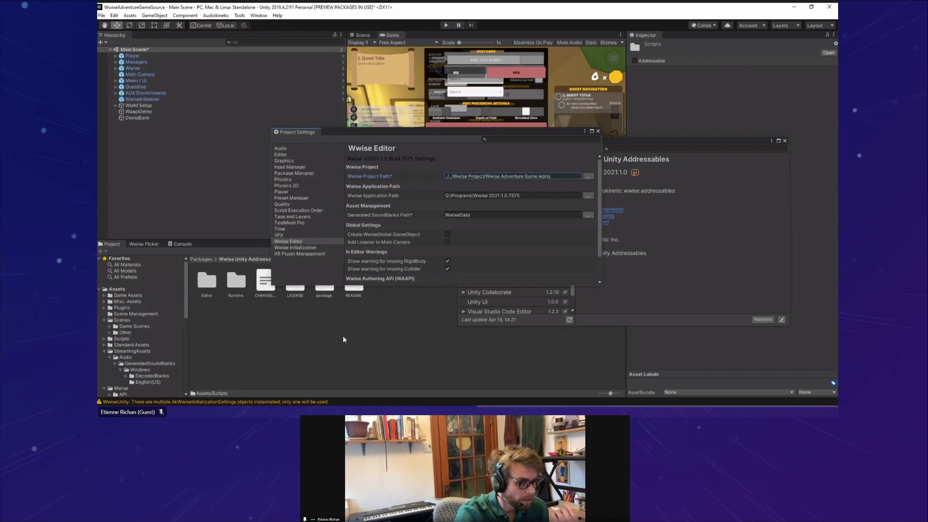
Reposition the Project Settings window, and close both the Project Settings and the Package Manager.
drag(400, 132, 551, 126)
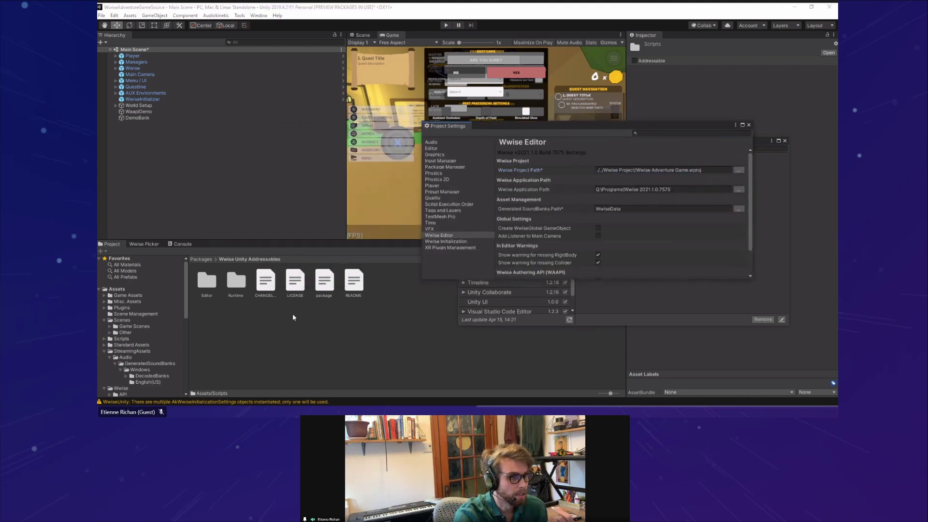
drag(726, 125, 604, 133)
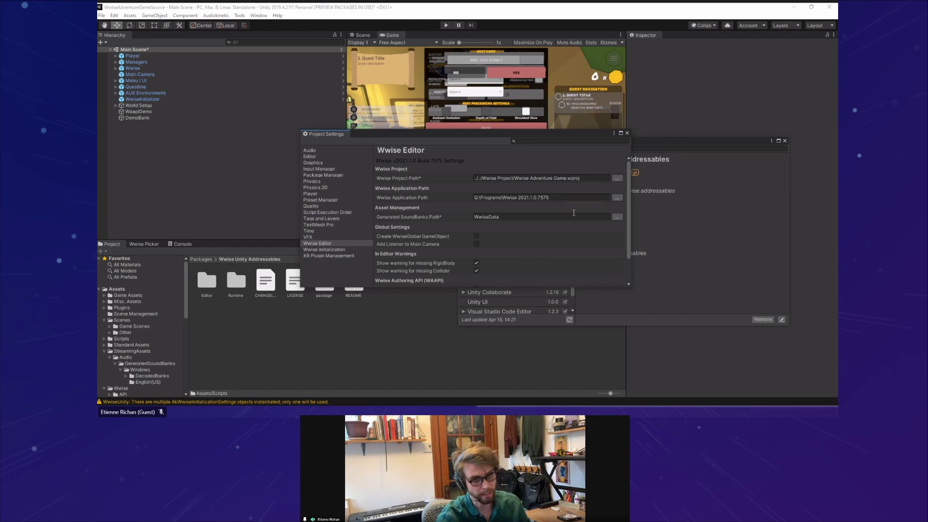
click(627, 133)
click(785, 140)
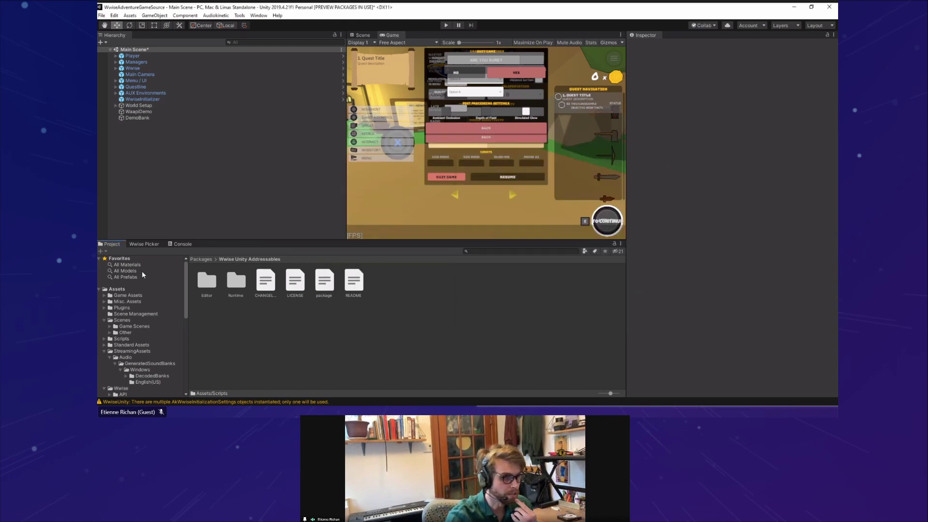
Generate the SoundBanks from the Wwise Picker, switching briefly to Visual Studio and back to Unity during the import.
click(144, 244)
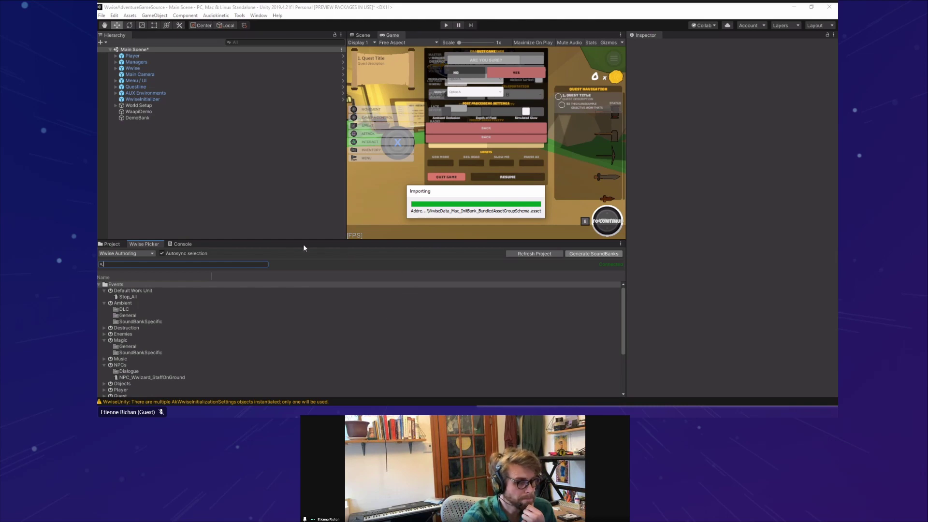
key(alt+Tab)
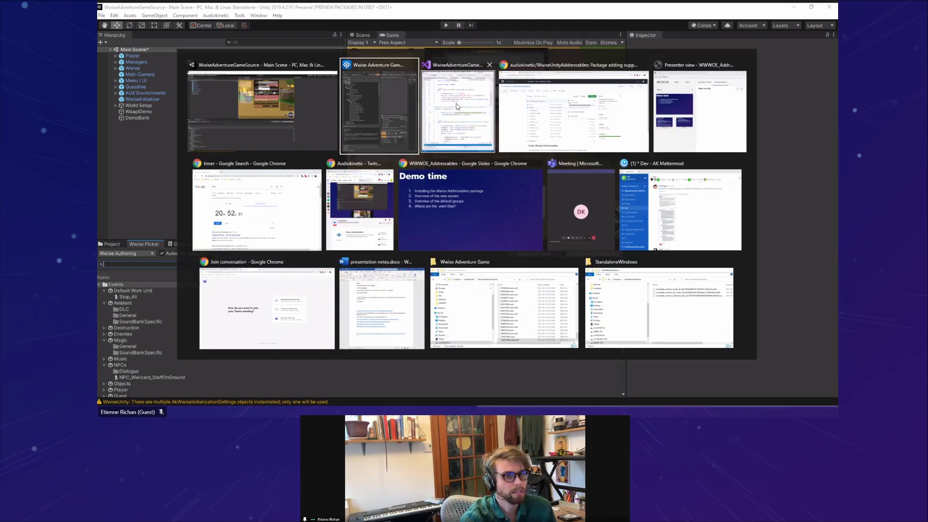
click(472, 137)
click(384, 190)
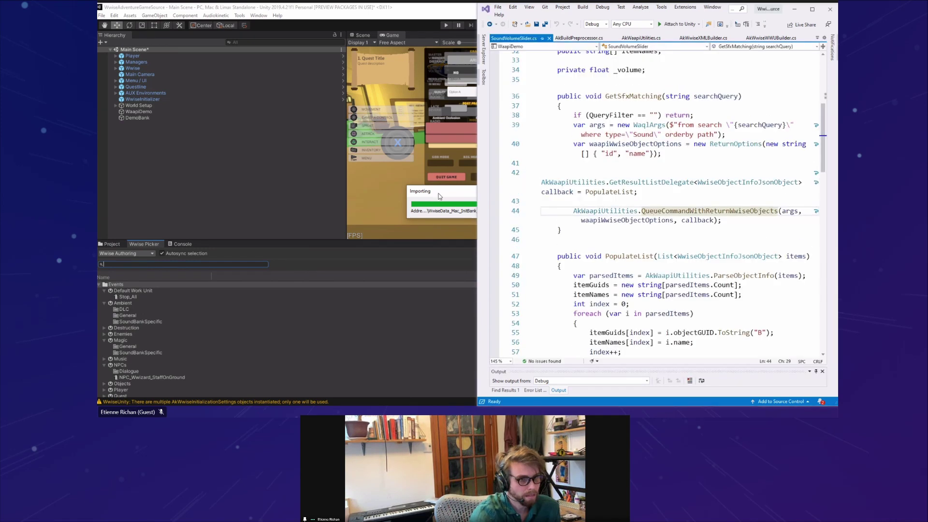
drag(440, 196, 385, 193)
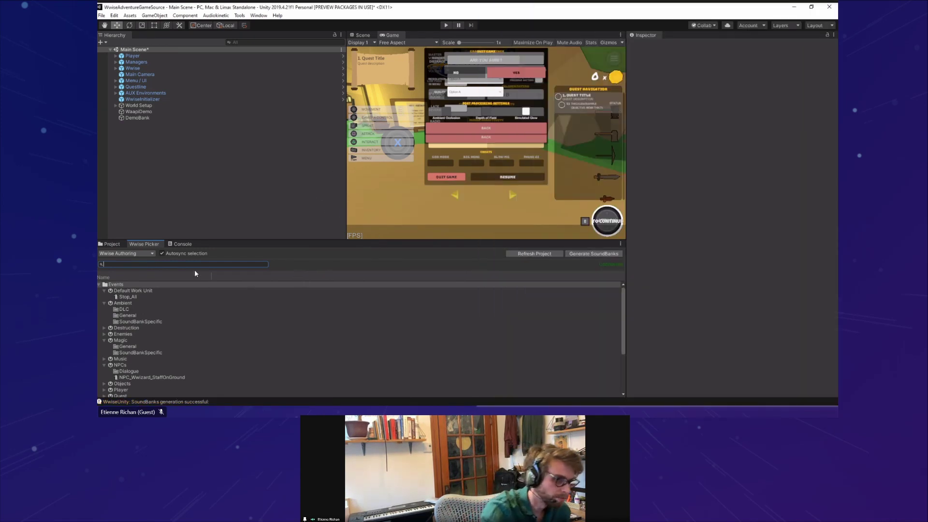
Open the WwiseData folder in the project assets and look through the generated files in its Windows subfolder.
click(112, 244)
scroll(162, 353, down, 5)
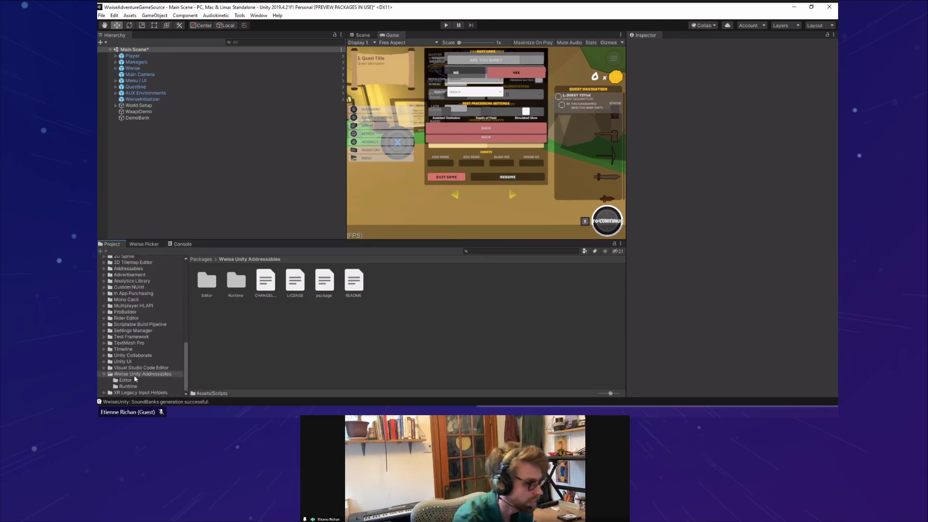
scroll(141, 363, up, 6)
click(135, 323)
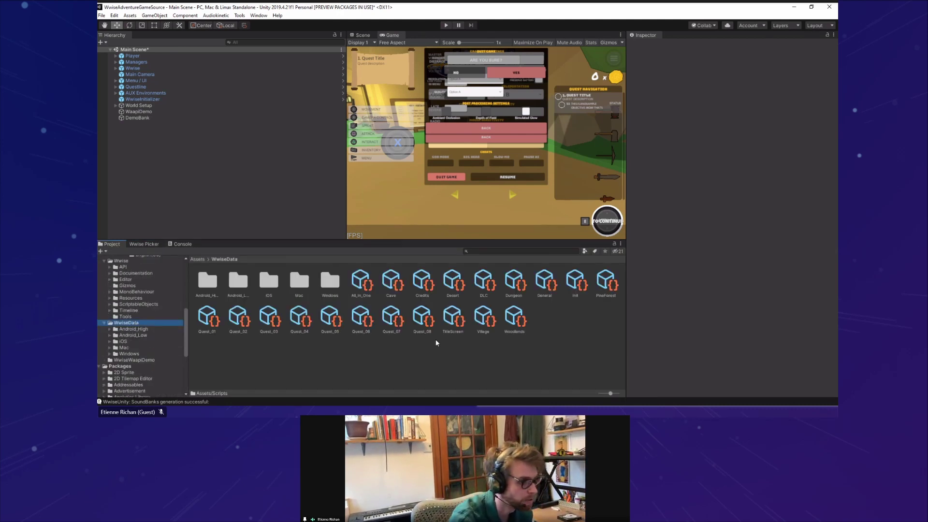
click(222, 283)
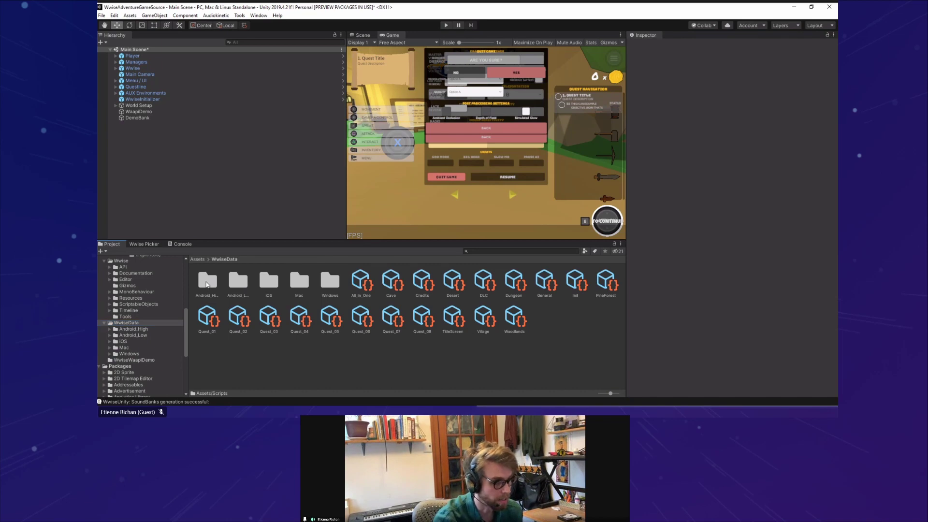
double_click(338, 283)
scroll(387, 296, down, 5)
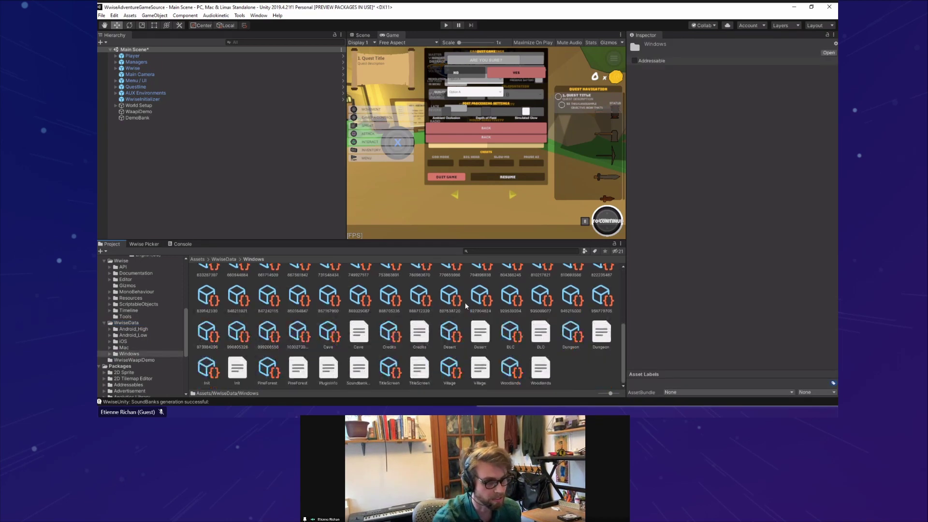
Inspect the import settings and Addressable paths of two streamed .wem media assets and the DLC bank in the Windows folder.
click(478, 317)
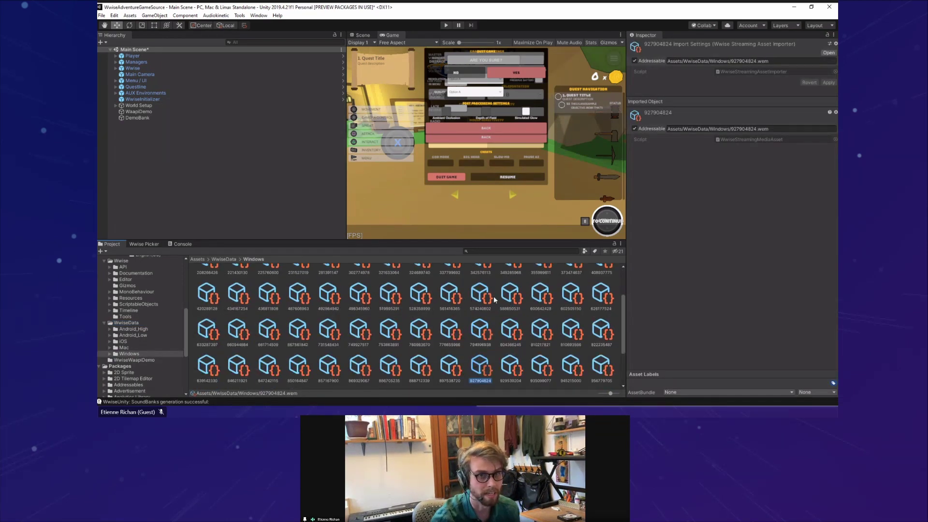
scroll(507, 307, down, 1)
click(511, 333)
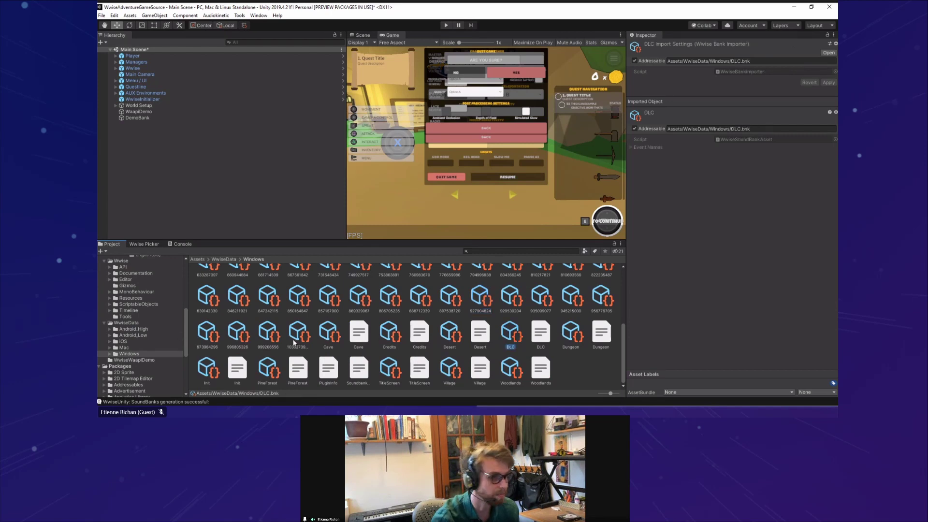
click(545, 302)
click(762, 62)
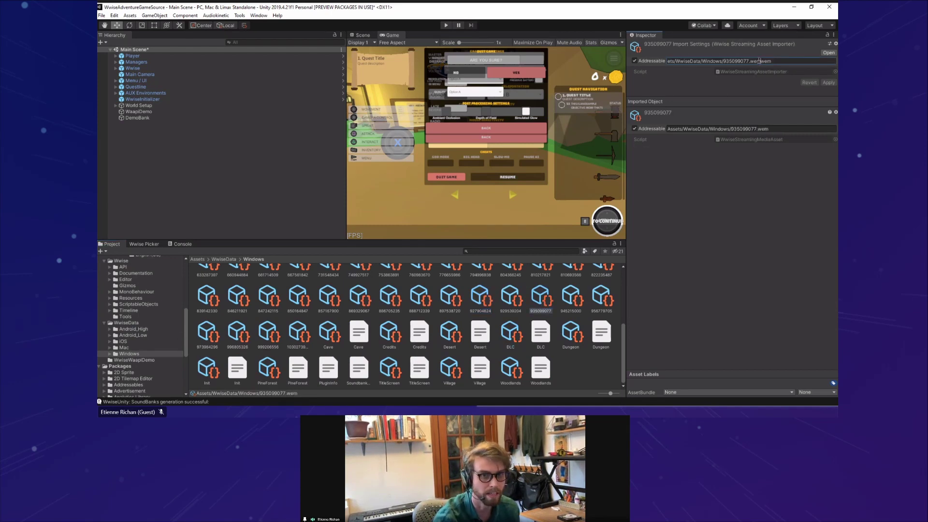
key(Return)
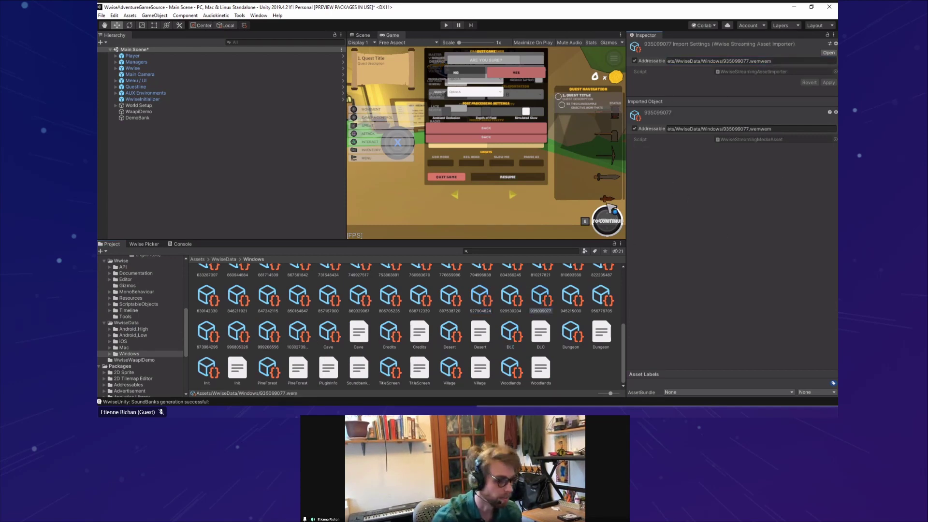
click(541, 333)
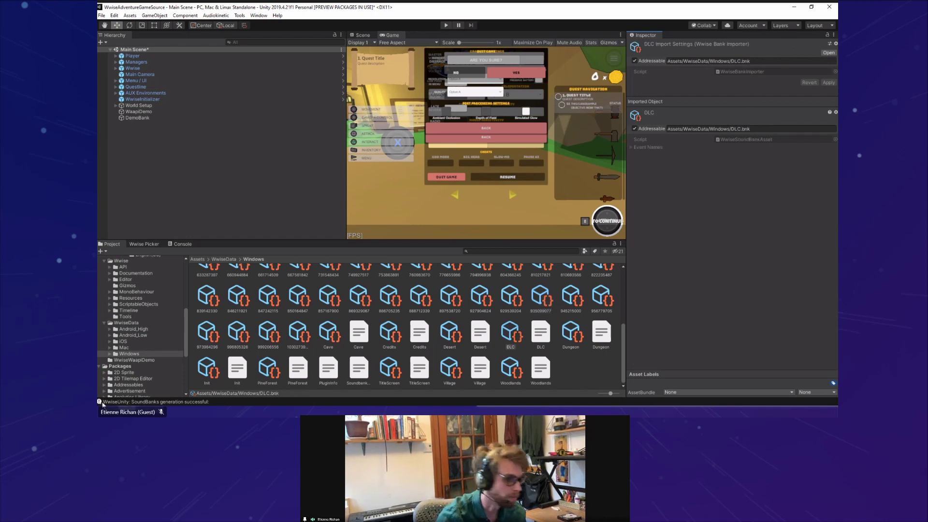
Return to the WwiseData folder and inspect the properties of the Woodlands and Desert addressable SoundBank assets.
click(149, 361)
click(126, 323)
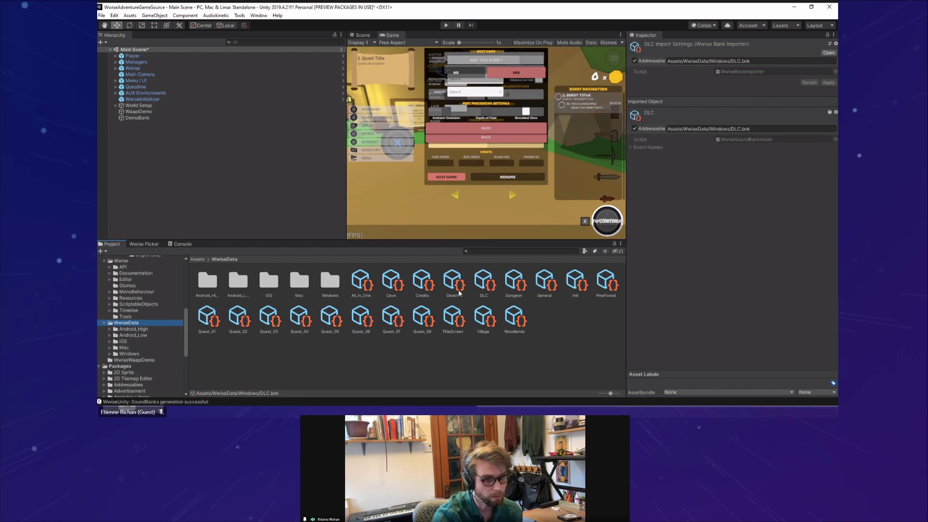
click(555, 343)
click(506, 324)
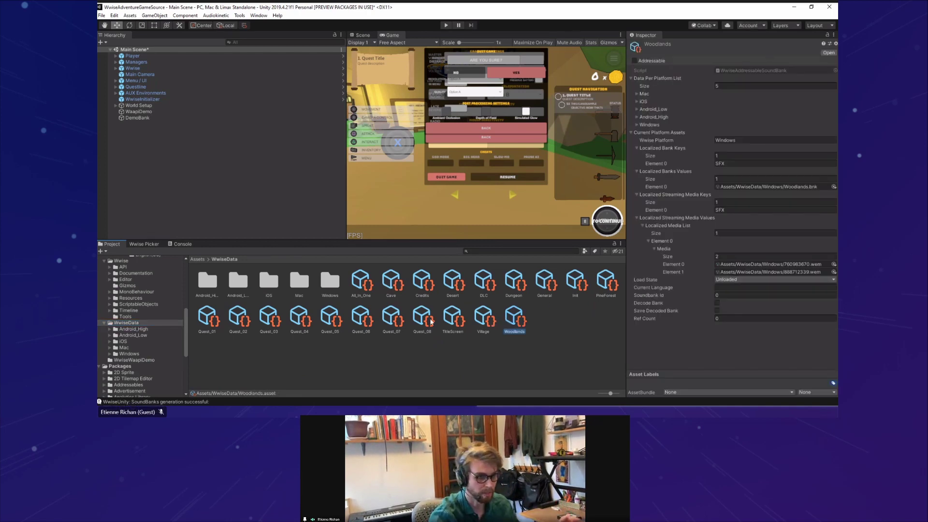
click(457, 290)
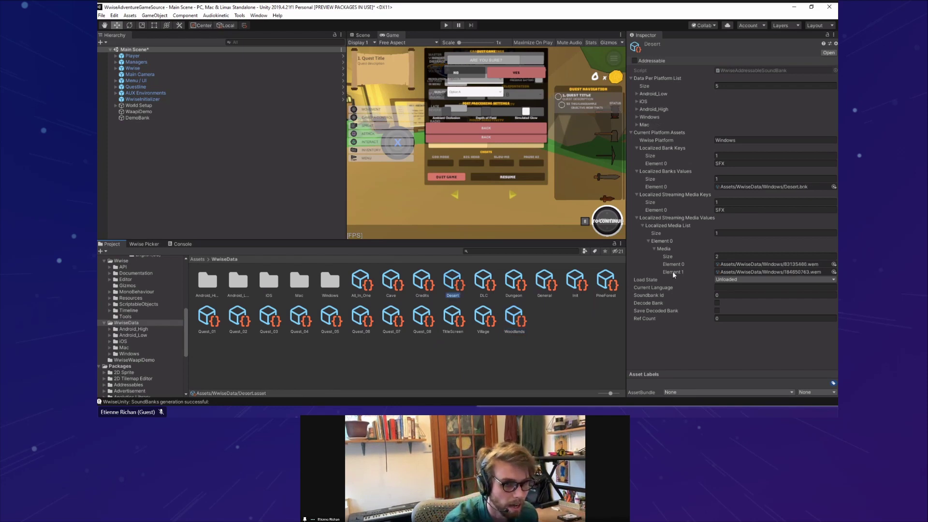
Examine the Desert SoundBank's Data Per Platform List, including Android_Low, and its Current Platform Assets, locating the referenced Desert.bnk file.
click(631, 78)
click(632, 86)
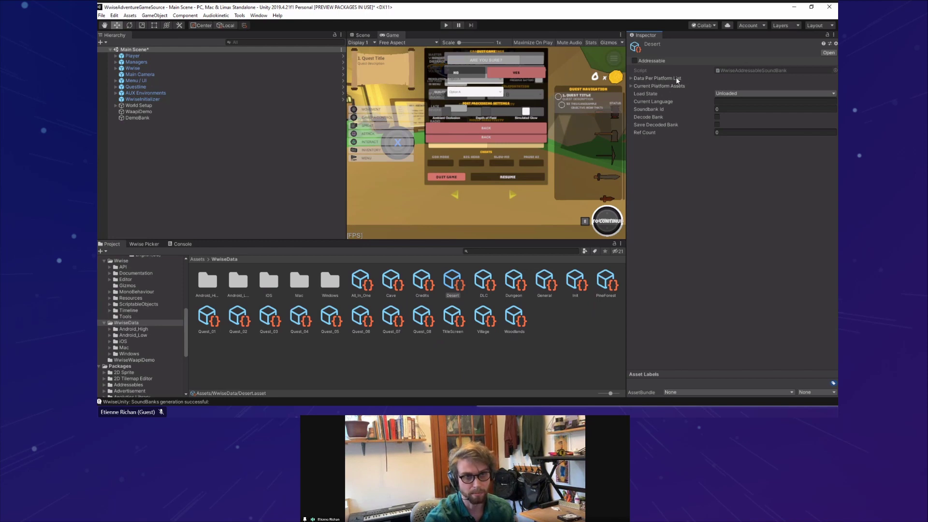
click(632, 78)
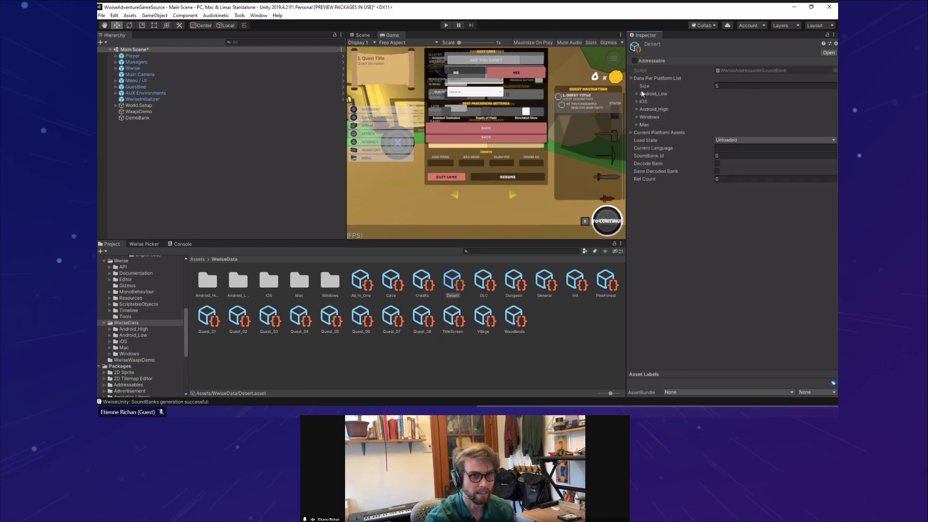
click(636, 94)
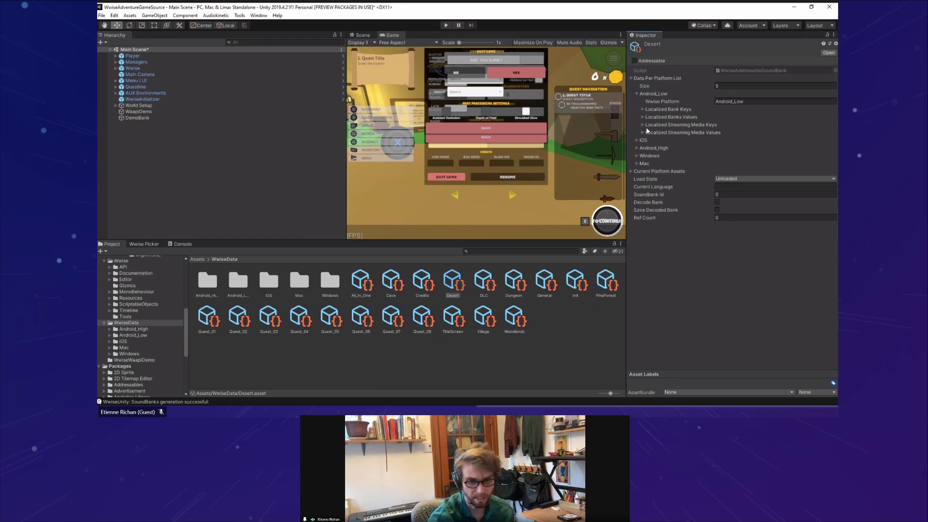
click(637, 93)
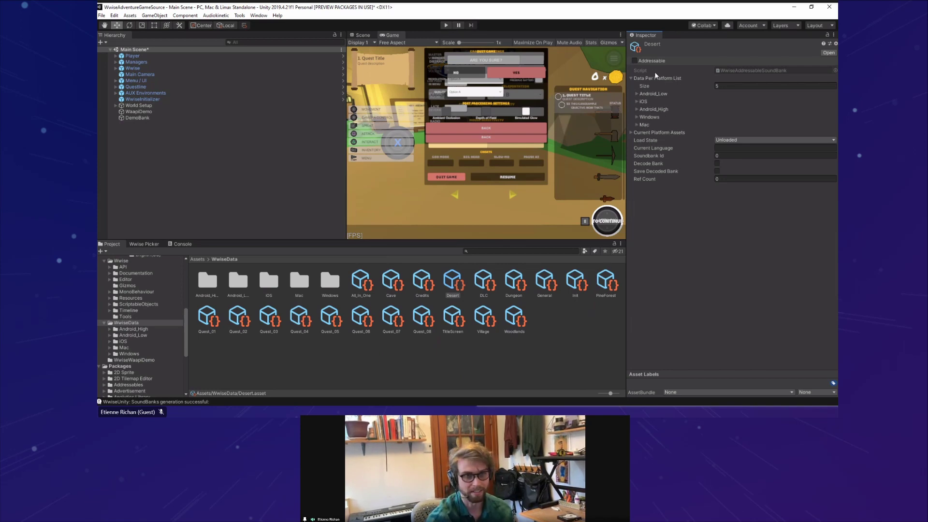
click(632, 133)
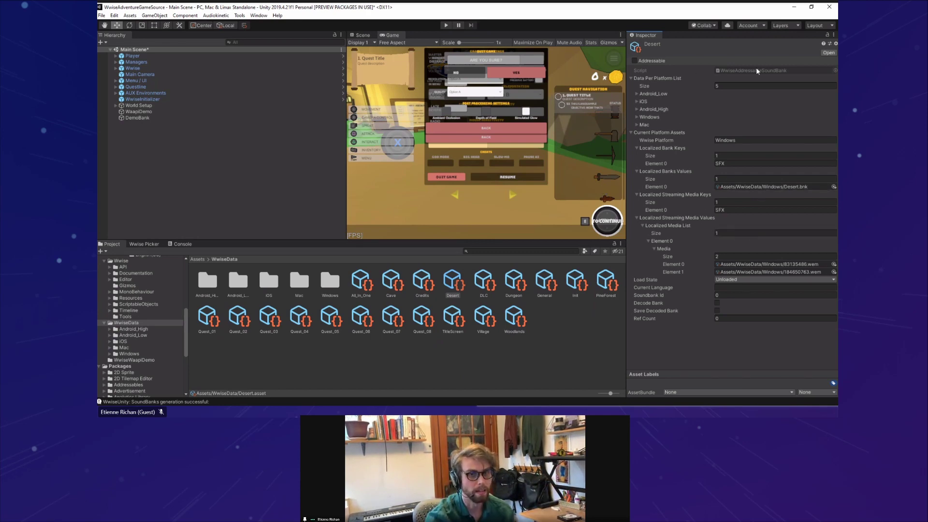
click(793, 188)
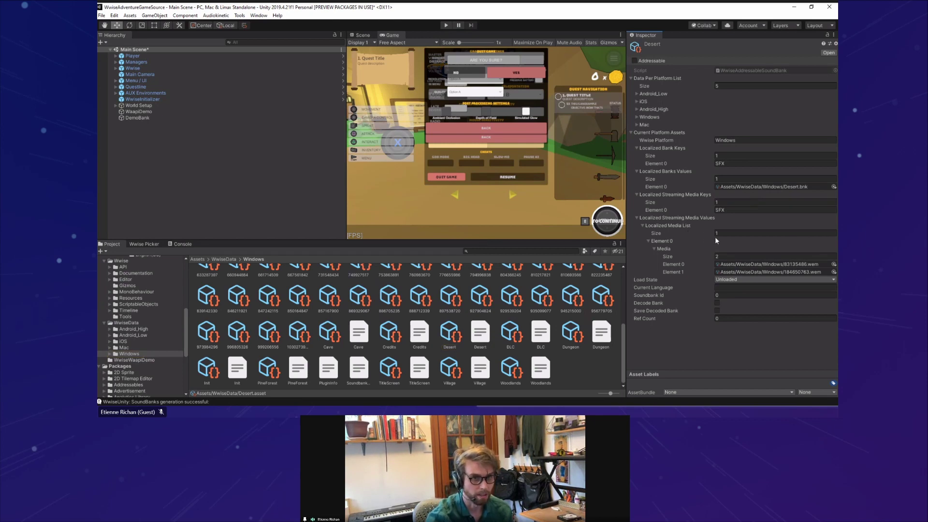
Locate the Desert bank's first streamed media file, then view the SoundBank choices for the DemoBank object's AkBank component.
click(765, 266)
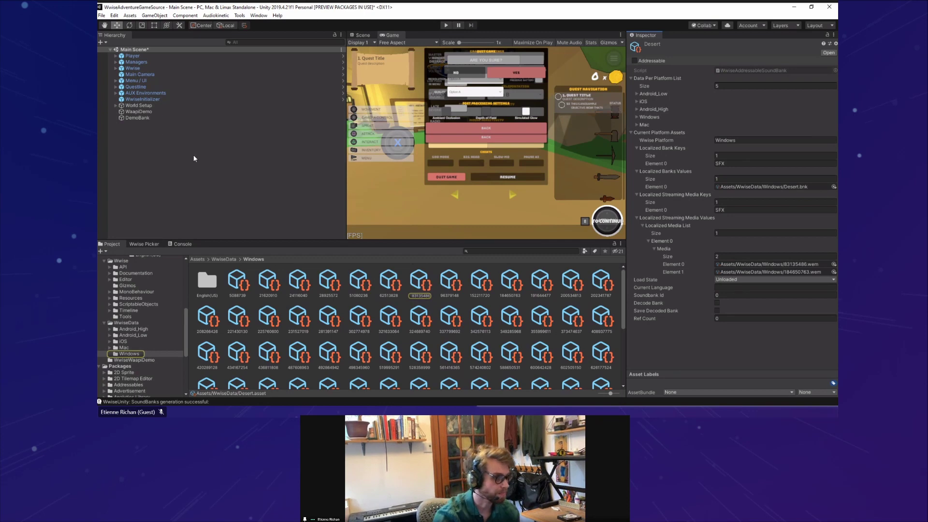
click(138, 118)
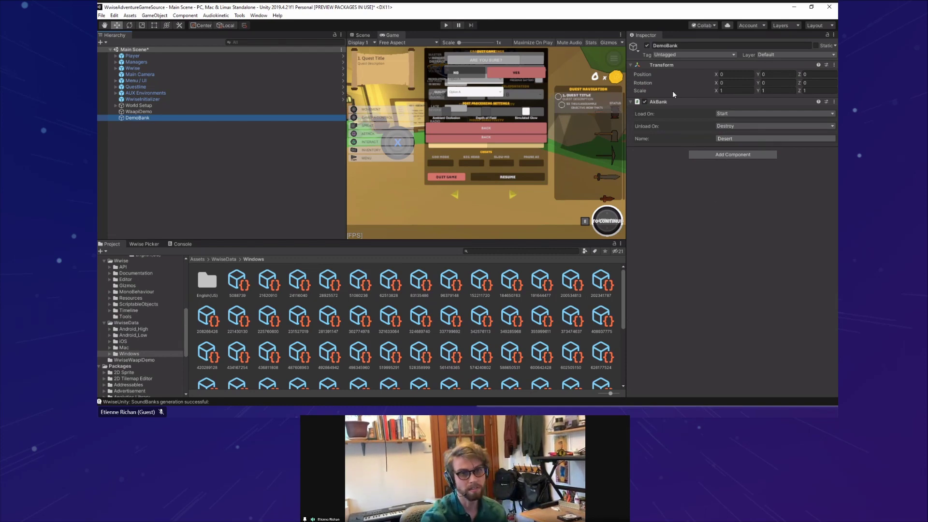
click(725, 138)
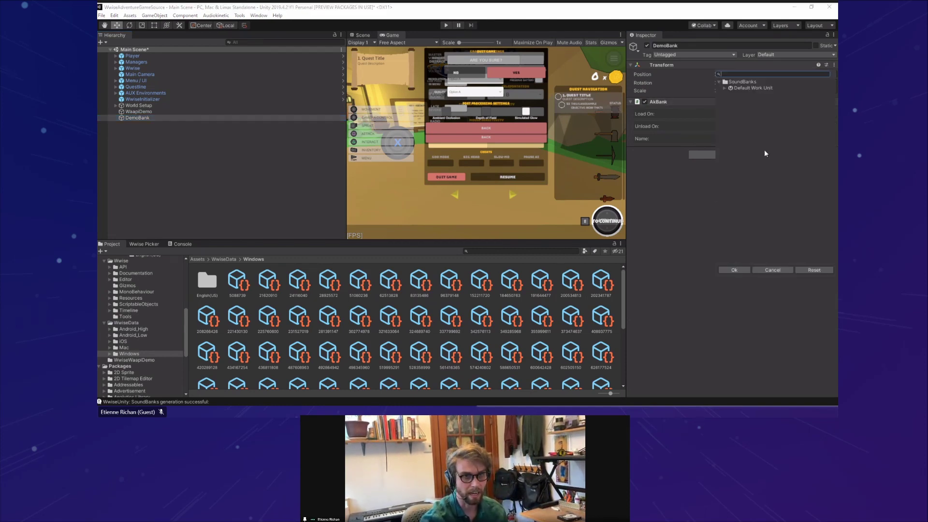
click(783, 270)
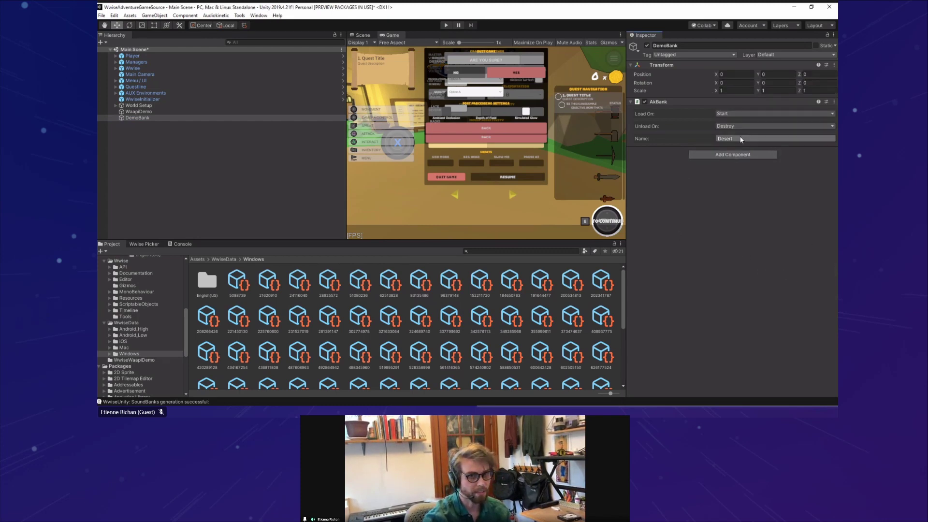
Open Wwise/Resources/Soundbank, inspect the Desert bank reference asset, and follow its Bank reference to the Desert addressable SoundBank.
scroll(150, 346, up, 2)
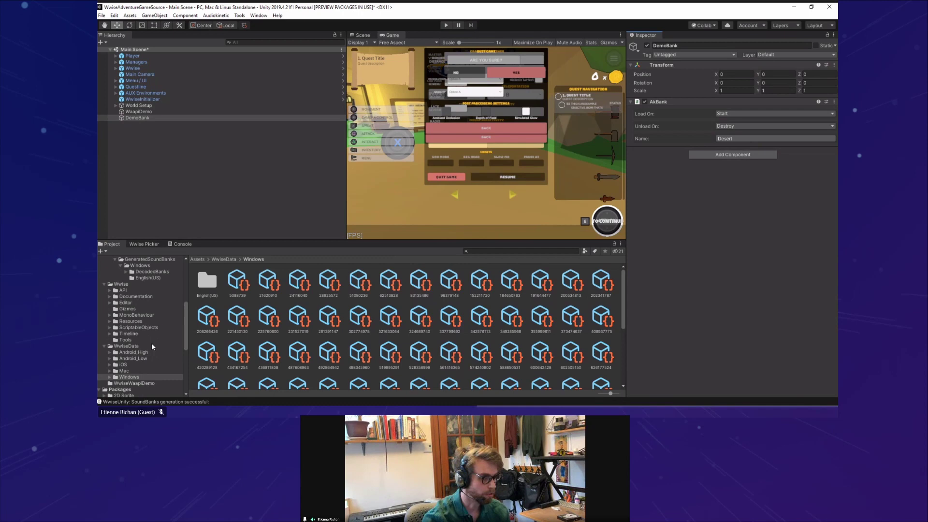
click(110, 321)
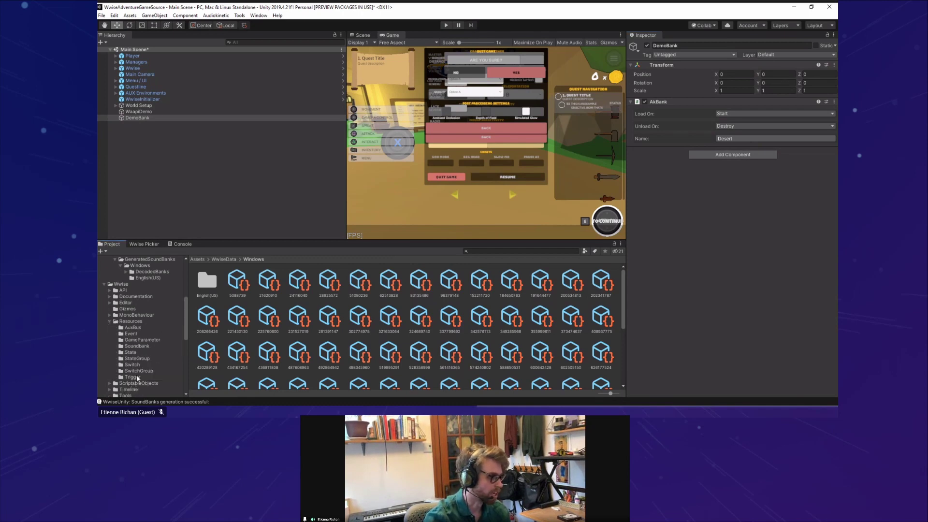
click(138, 346)
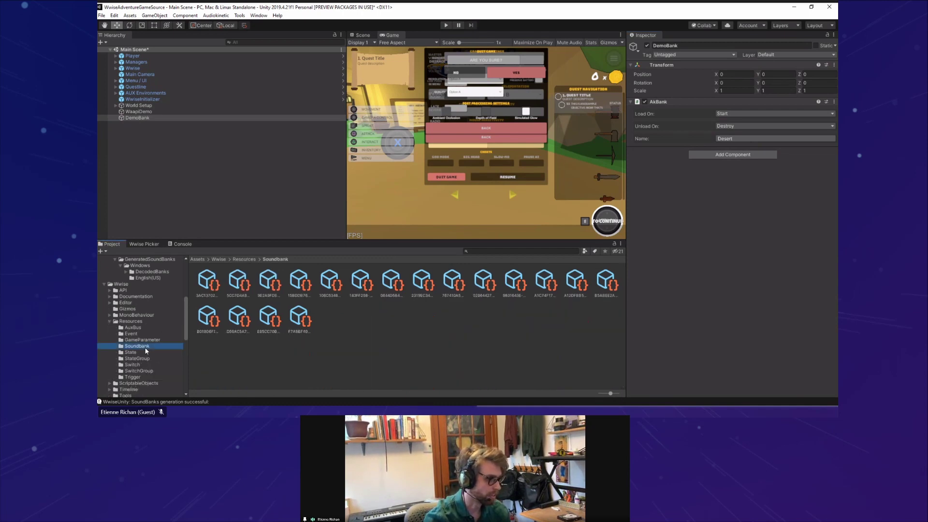
click(486, 290)
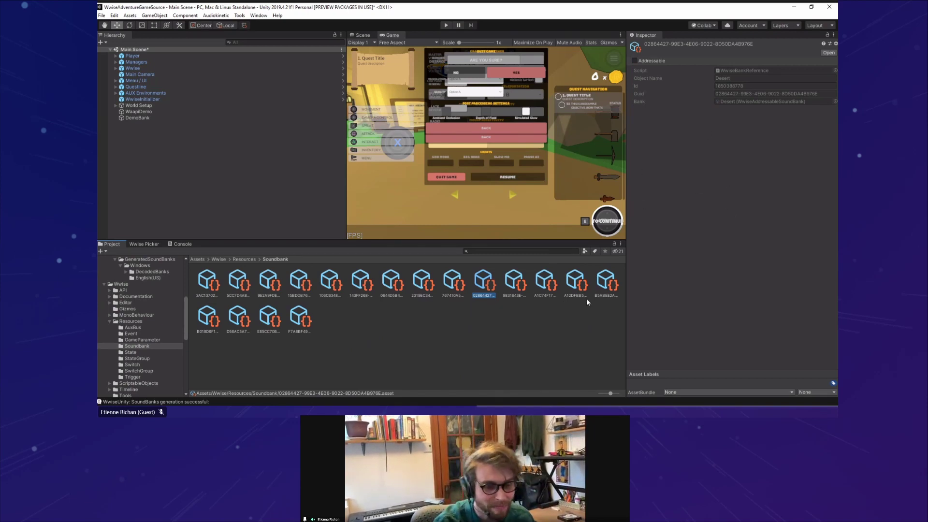
click(741, 77)
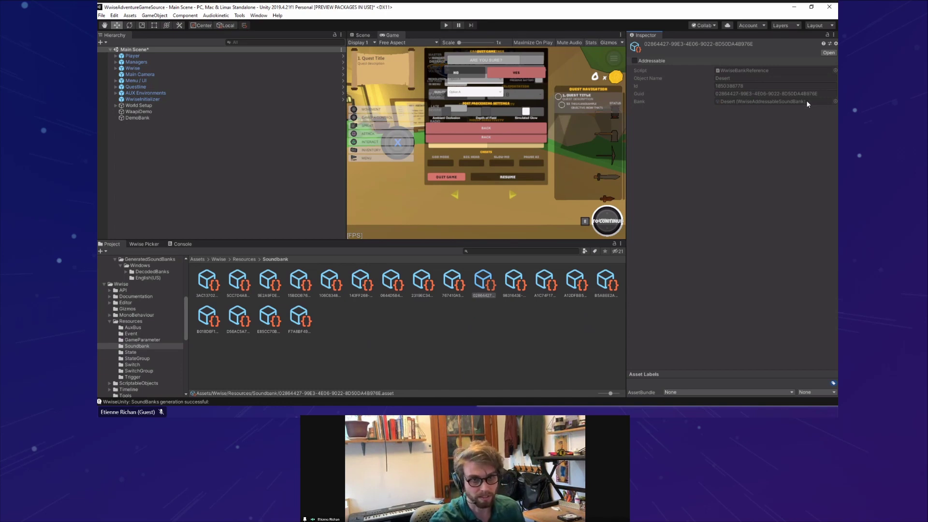
double_click(790, 101)
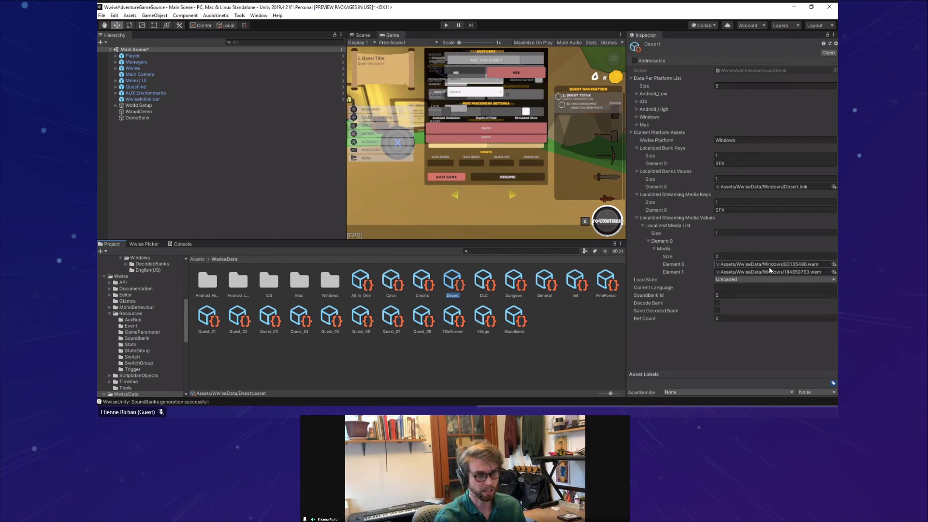
Open the Addressables Groups window.
click(229, 215)
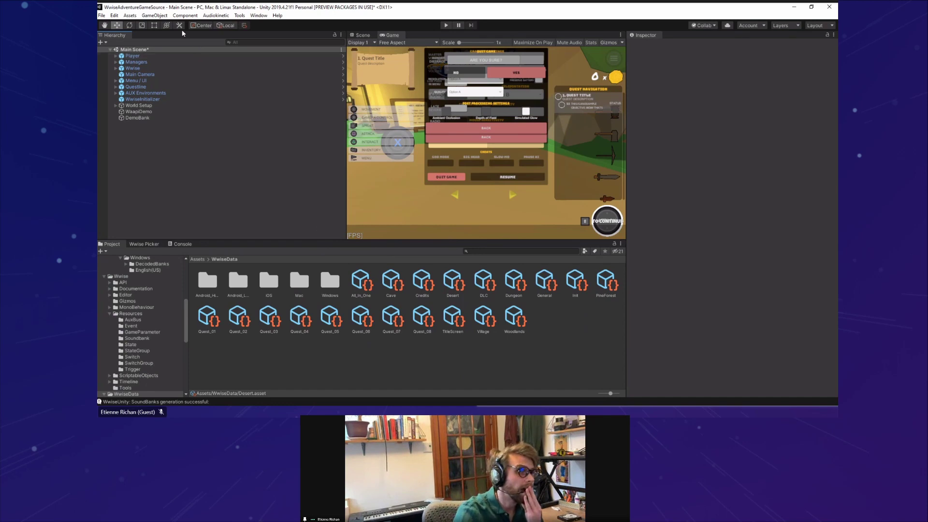
click(239, 16)
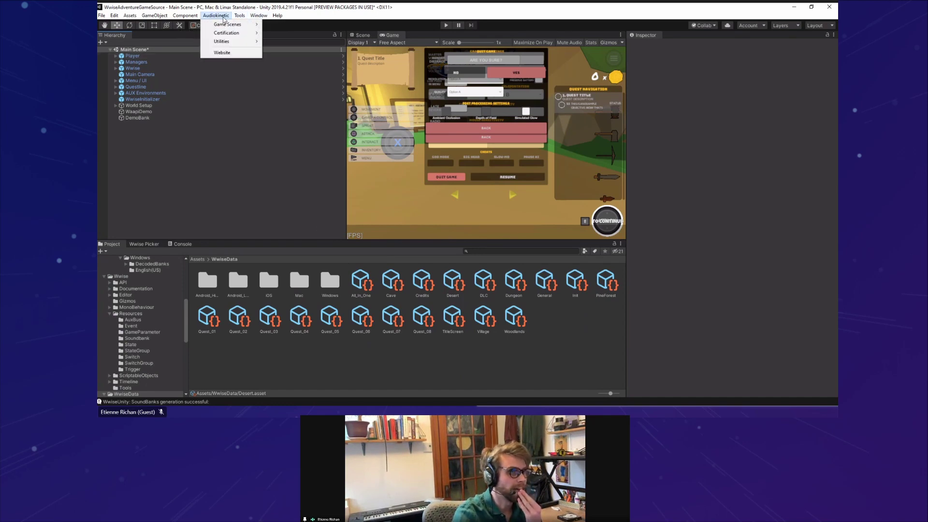
click(226, 18)
click(258, 16)
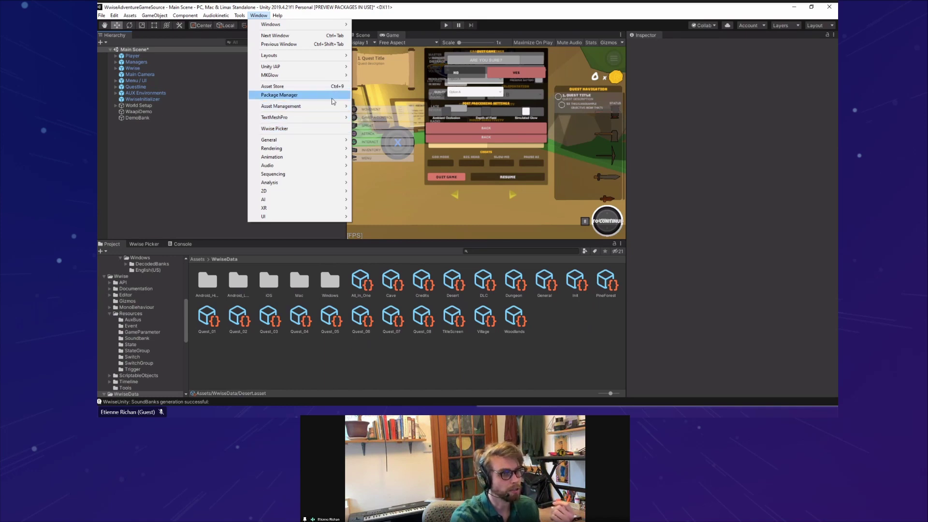
mouse_move(300, 106)
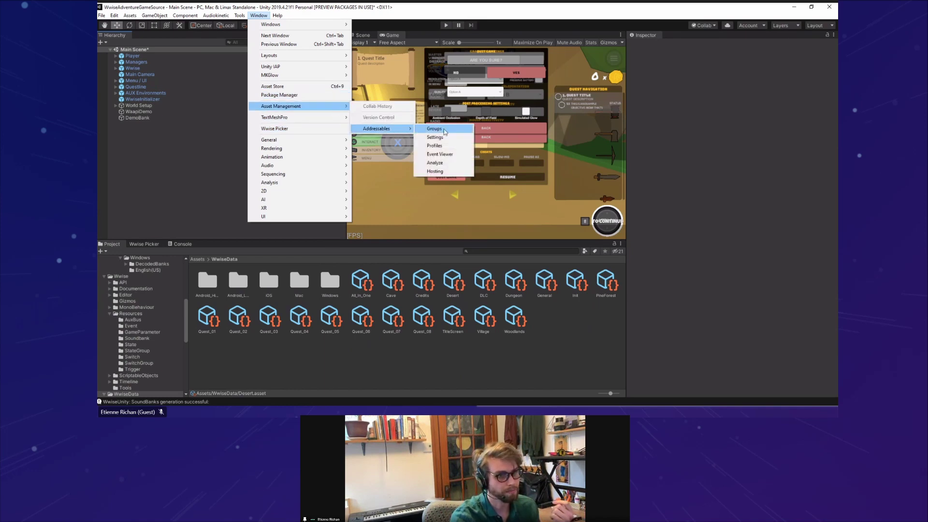
click(438, 129)
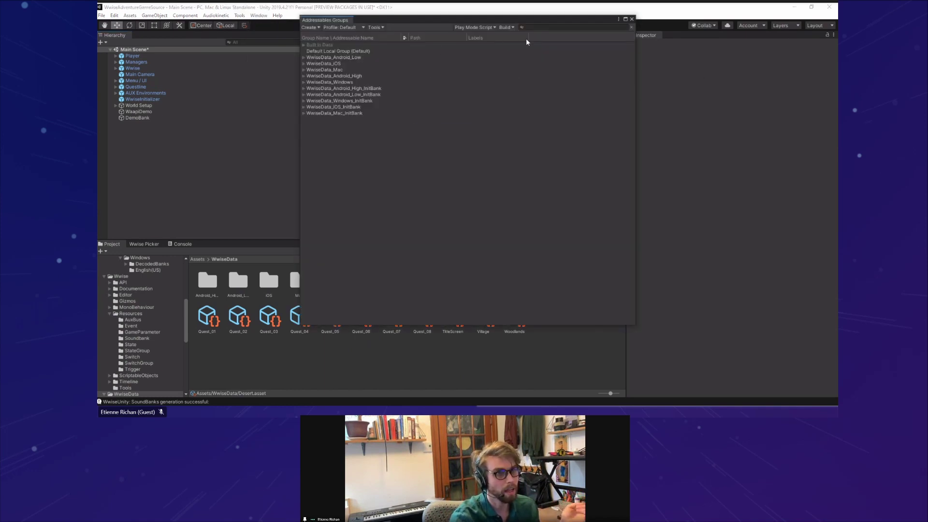
Expand the WwiseData_Windows group, widen its name column, and look through its bank and .wem media entries.
click(347, 57)
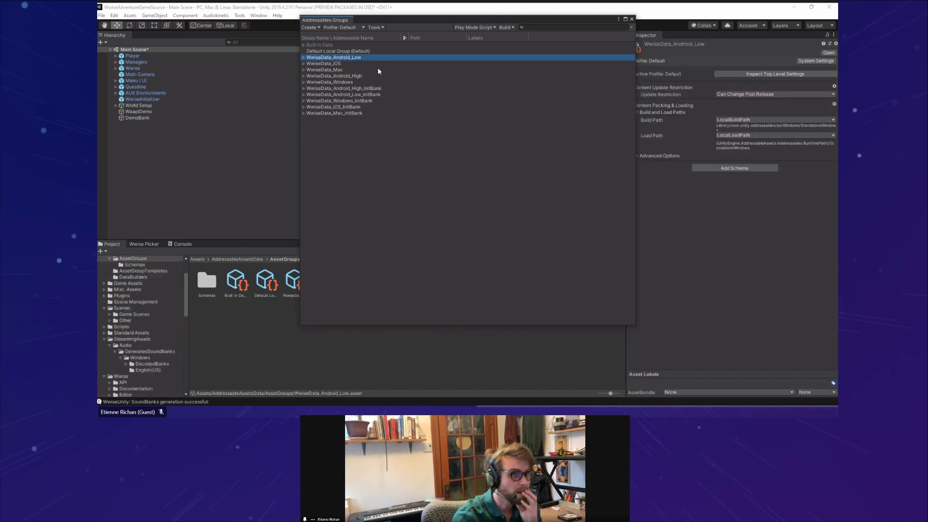
click(382, 83)
key(Right)
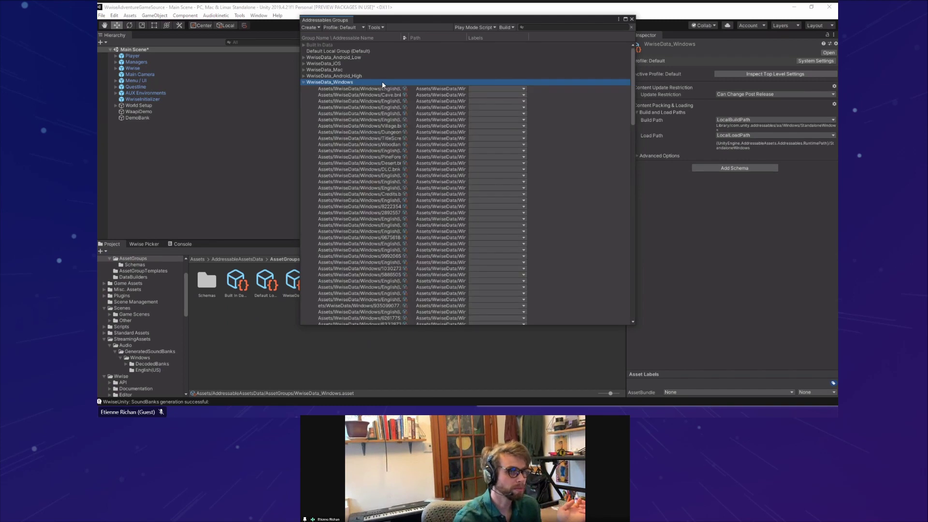
drag(399, 35, 473, 35)
scroll(430, 145, down, 10)
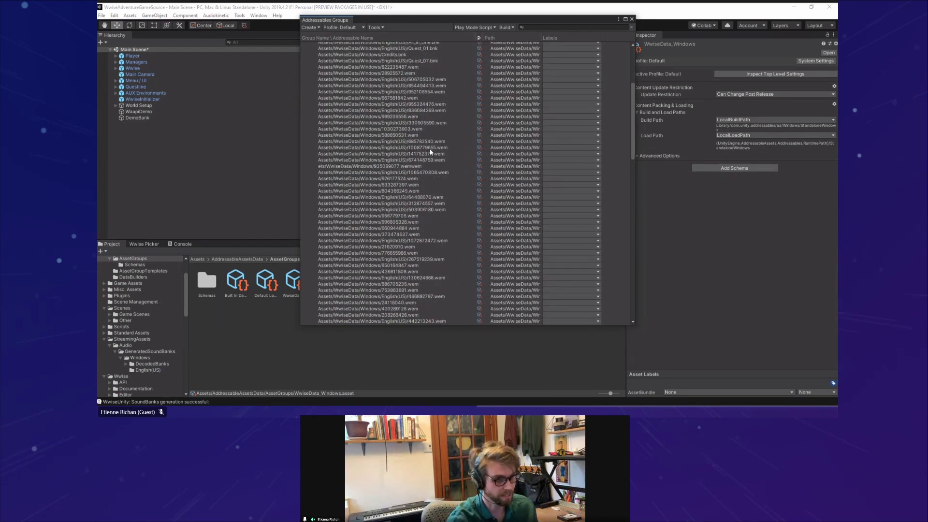
scroll(436, 167, down, 15)
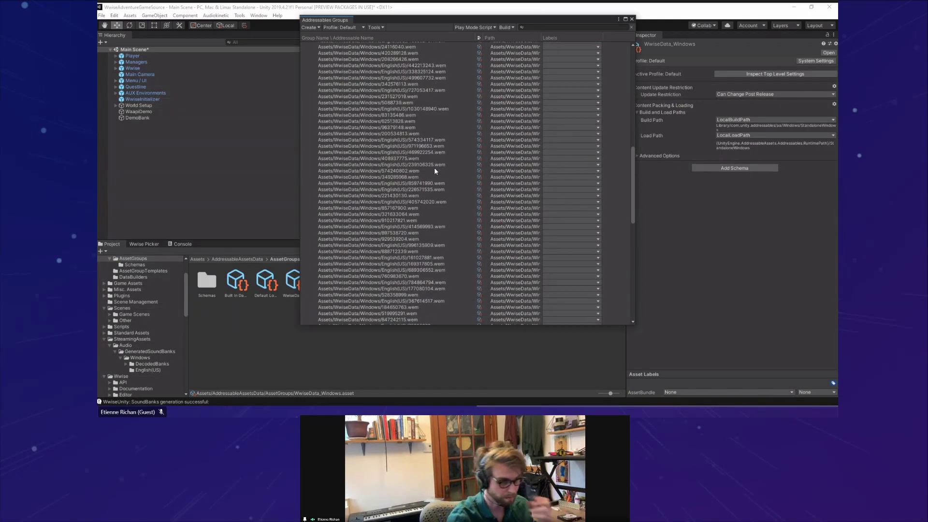
scroll(434, 171, down, 2)
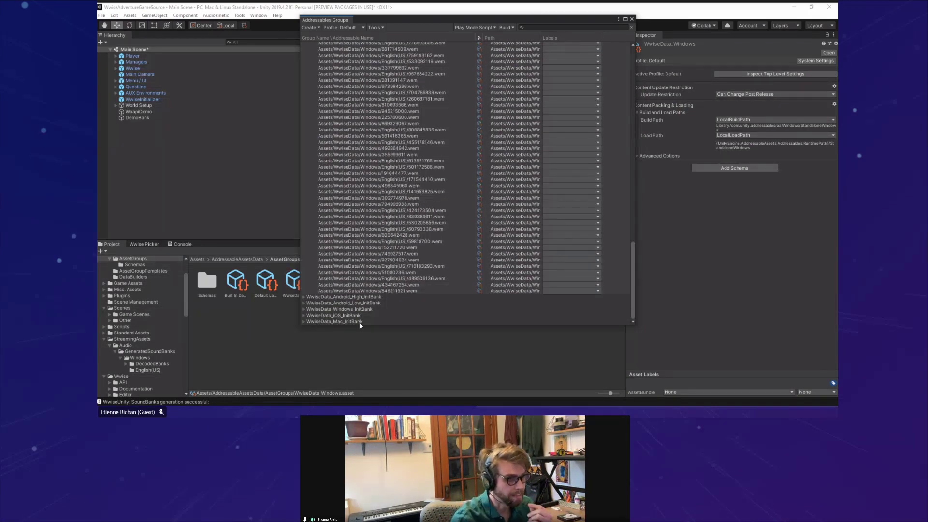
Expand the WwiseData_Windows_InitBank group and examine the bank it contains.
click(367, 309)
key(Right)
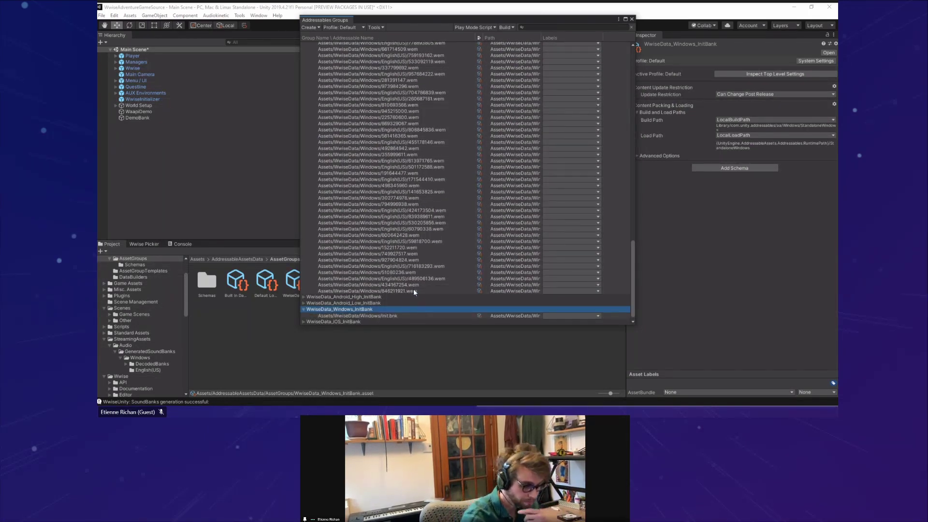
scroll(413, 293, down, 1)
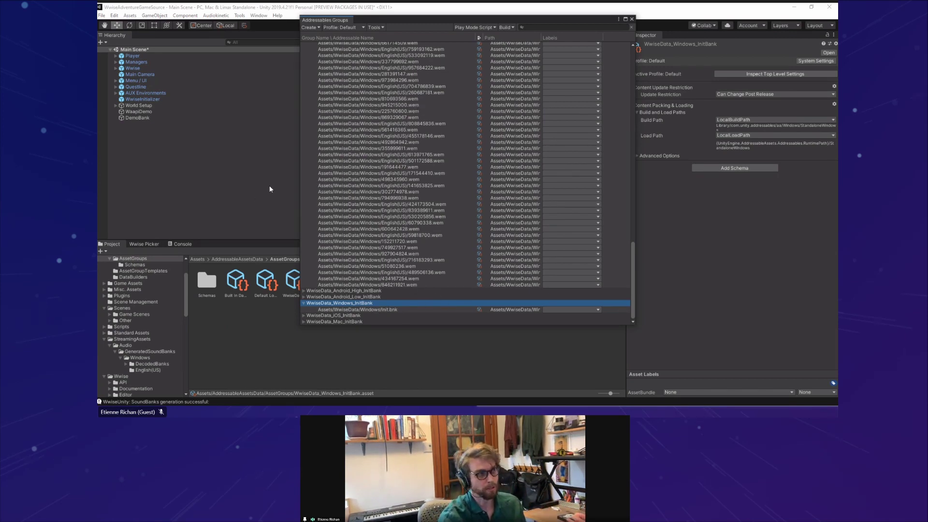
Move the Addressables Groups window aside and examine the WwiseInitializer object's Init Bank reference and the SoundBanks available for it.
drag(299, 164, 337, 157)
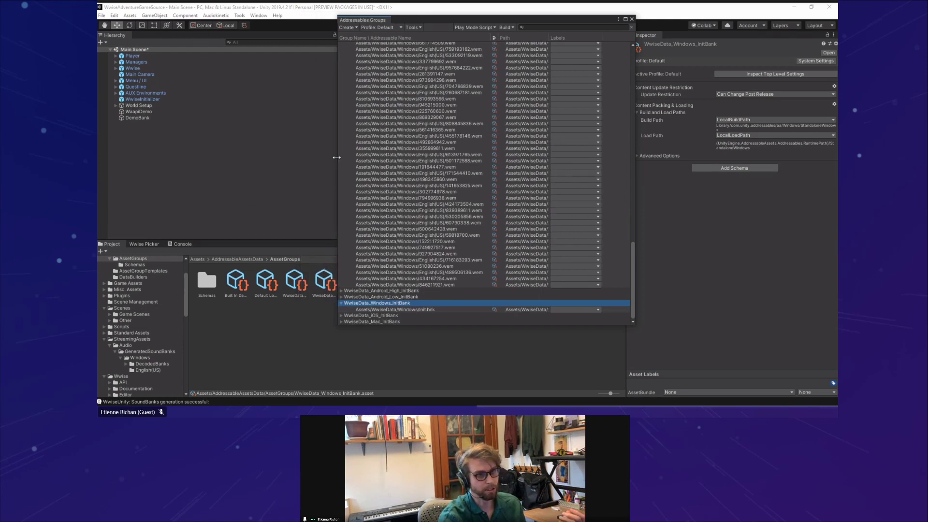
click(156, 98)
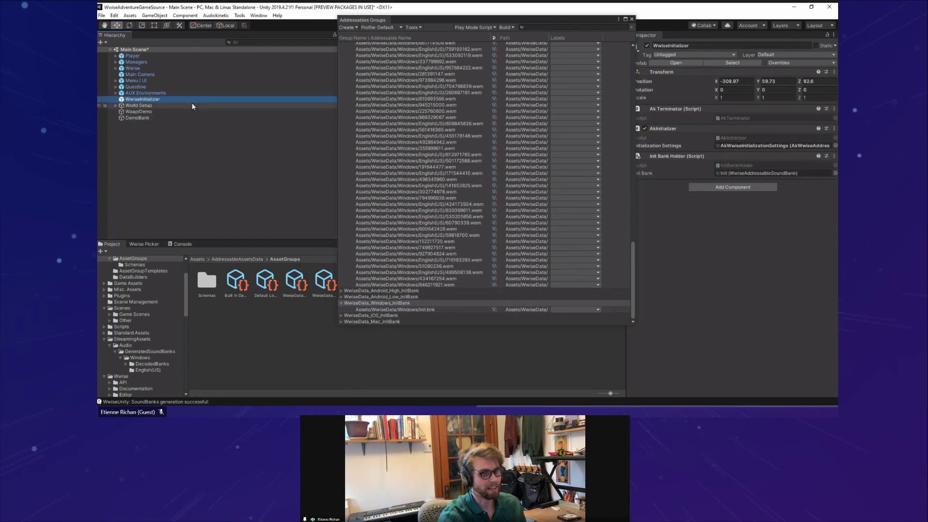
drag(538, 21, 448, 26)
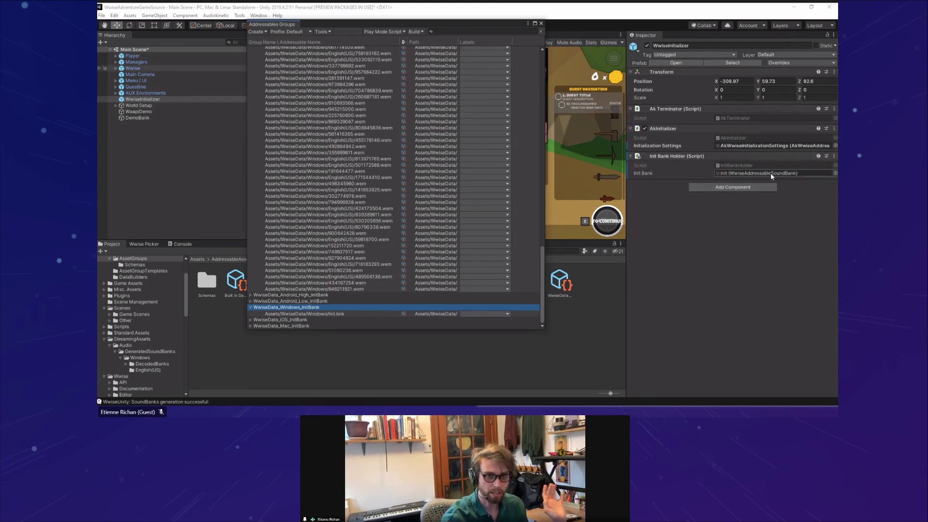
click(836, 173)
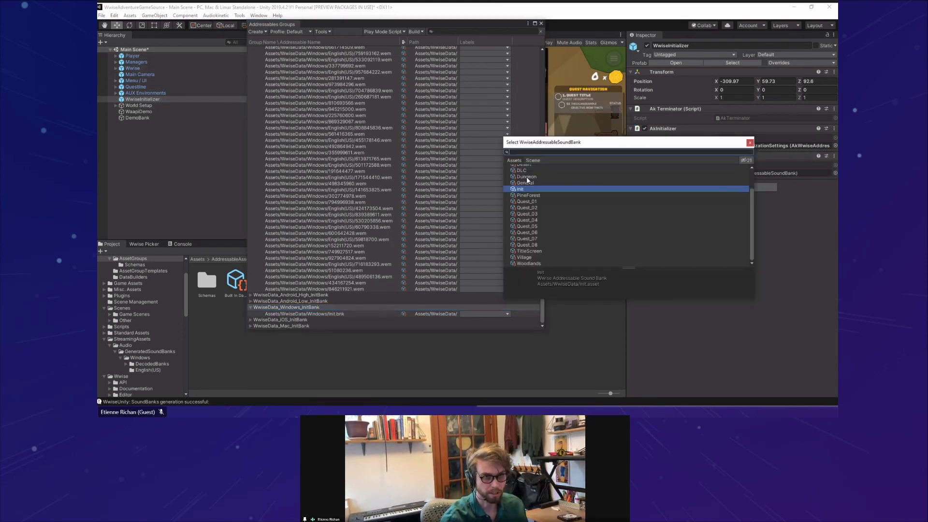
click(750, 142)
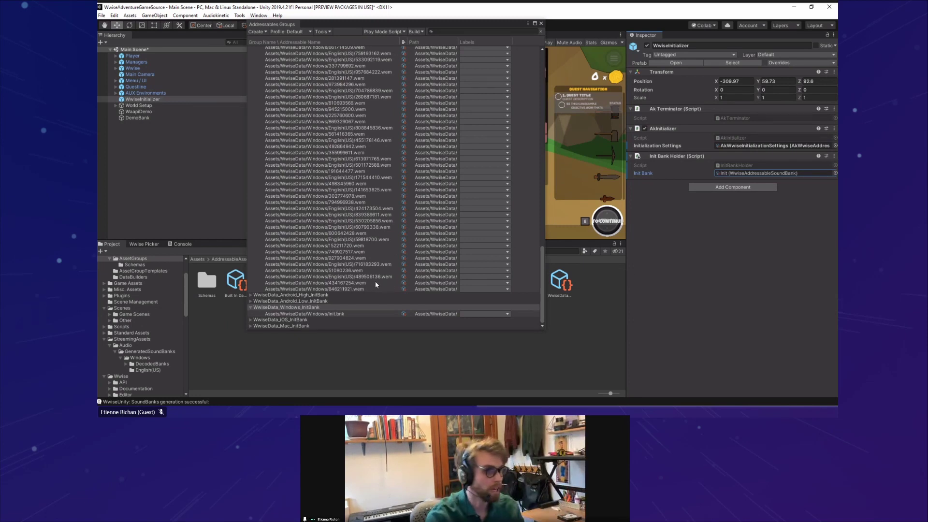
Create a new addressable group from the Packed Assets template.
scroll(358, 280, up, 7)
drag(542, 246, 544, 105)
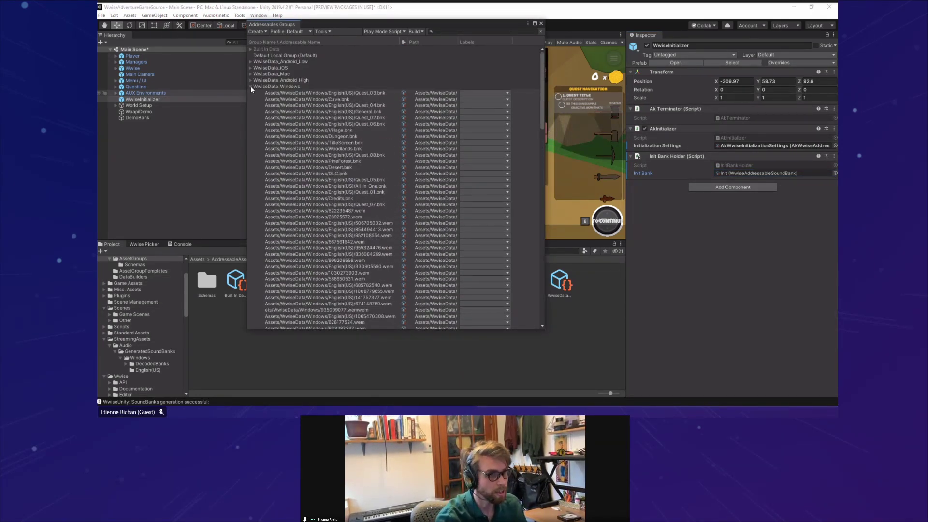
scroll(428, 211, down, 15)
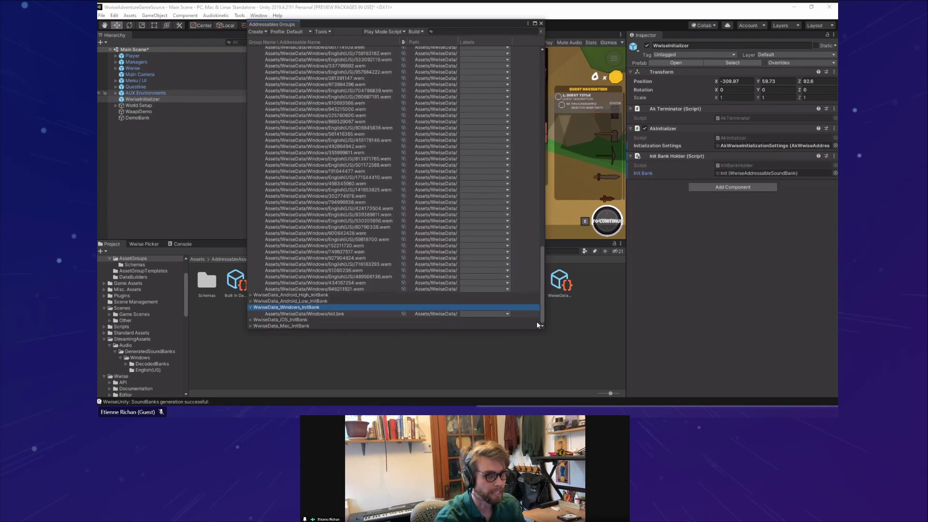
right_click(283, 326)
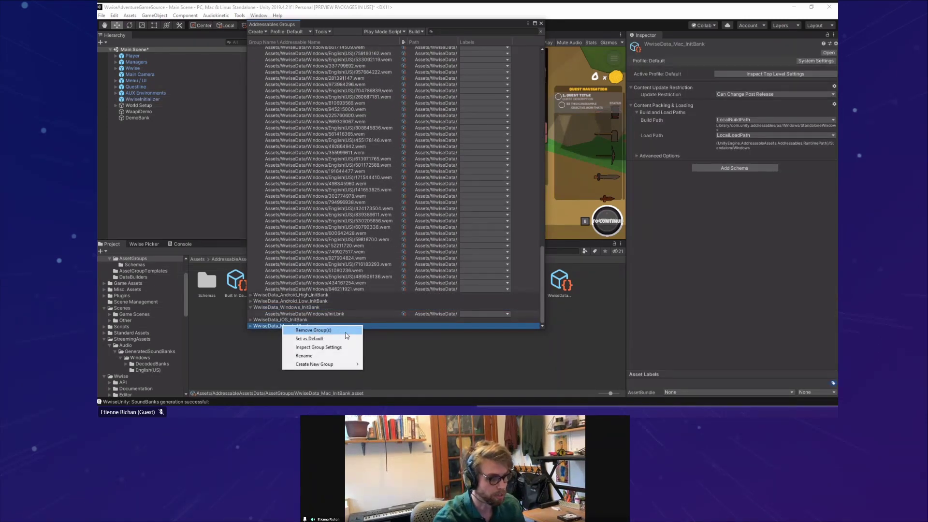
mouse_move(346, 365)
click(389, 365)
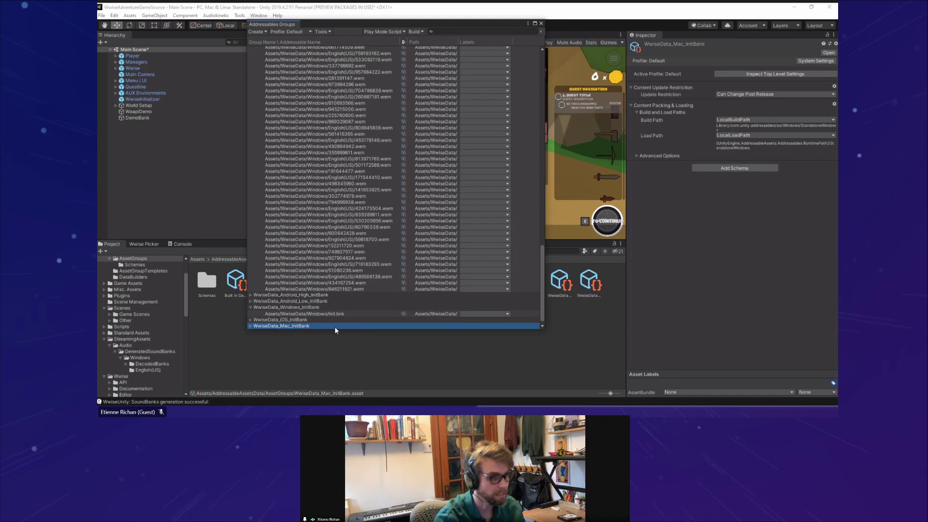
Rename the new Packed Assets group to WwiseData_Windows_DLC.
click(283, 326)
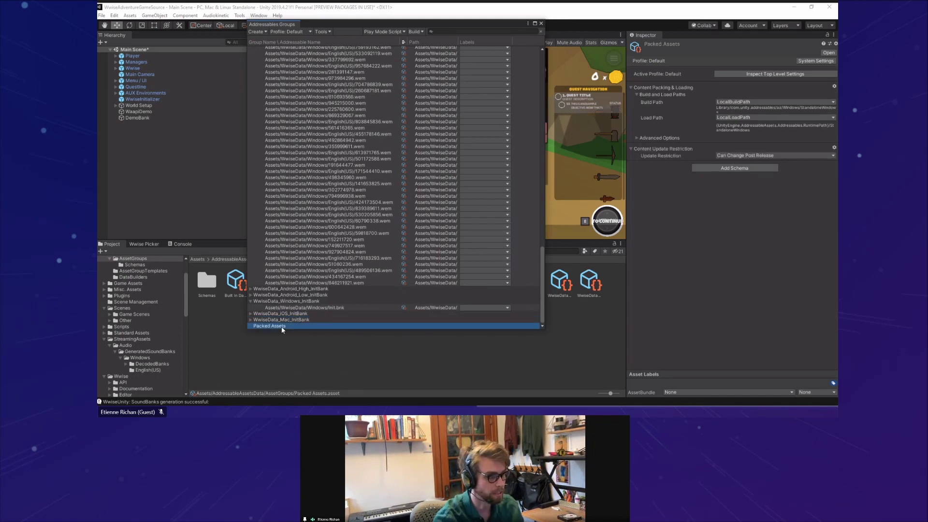
click(286, 327)
text(W)
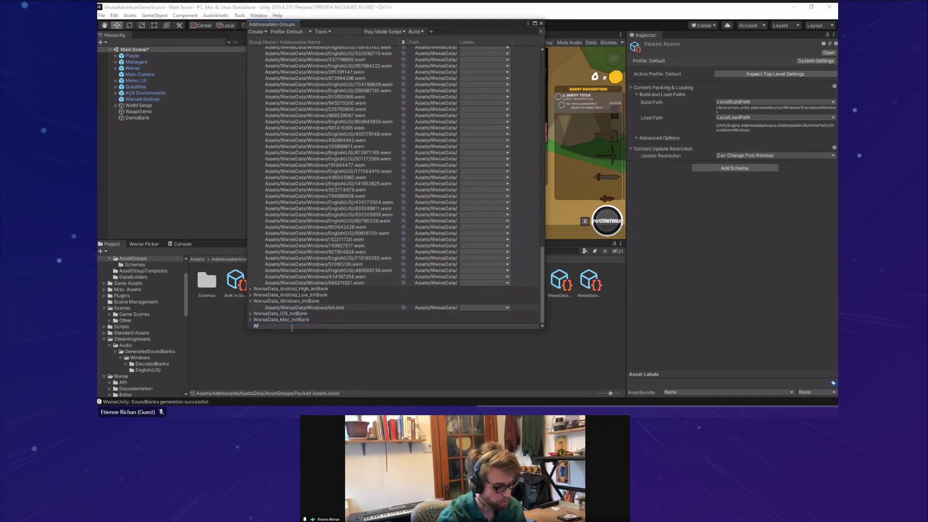
text(wise_)
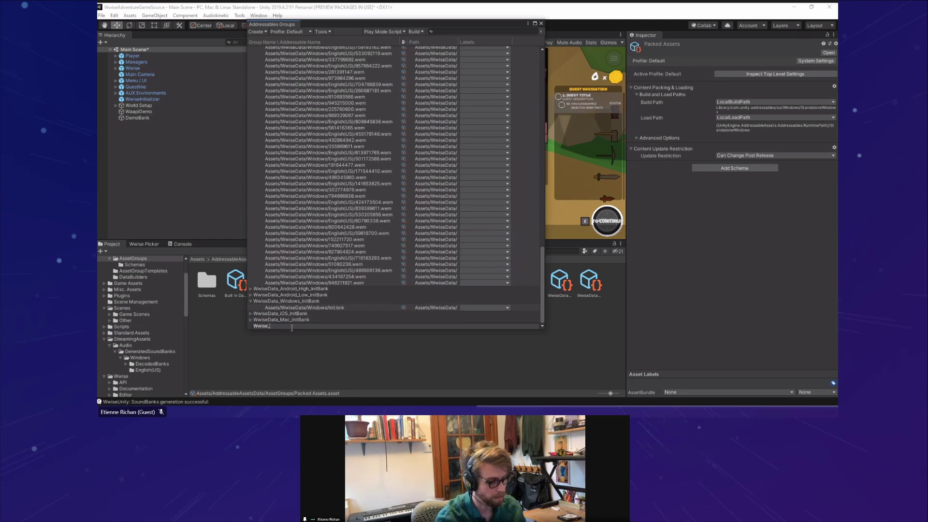
text(Dat)
key(BackSpace)
key(BackSpace)
key(BackSpace)
key(BackSpace)
text(Dat)
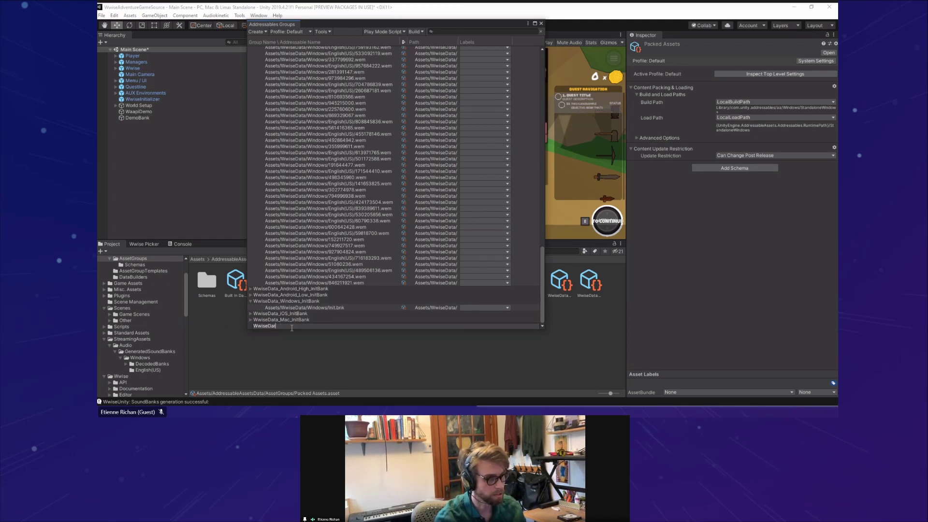
text(a_Wind)
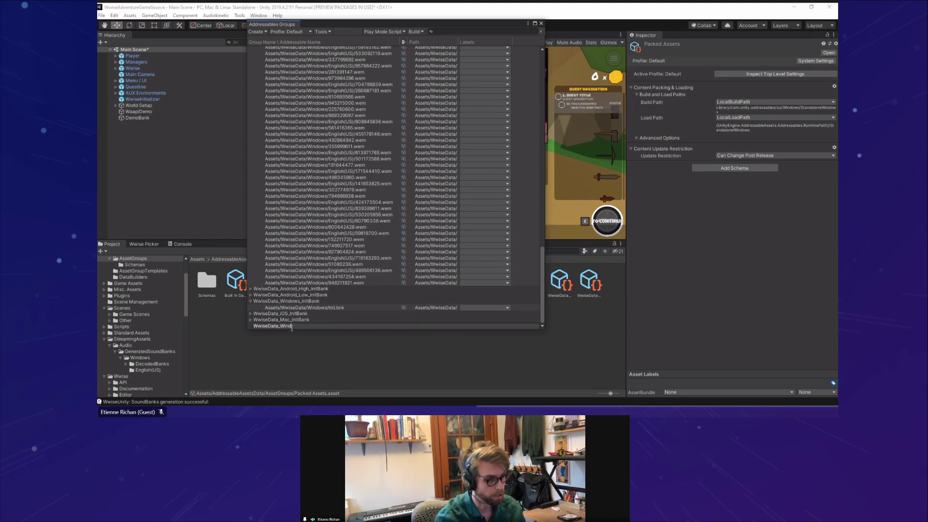
text(ows_DLC)
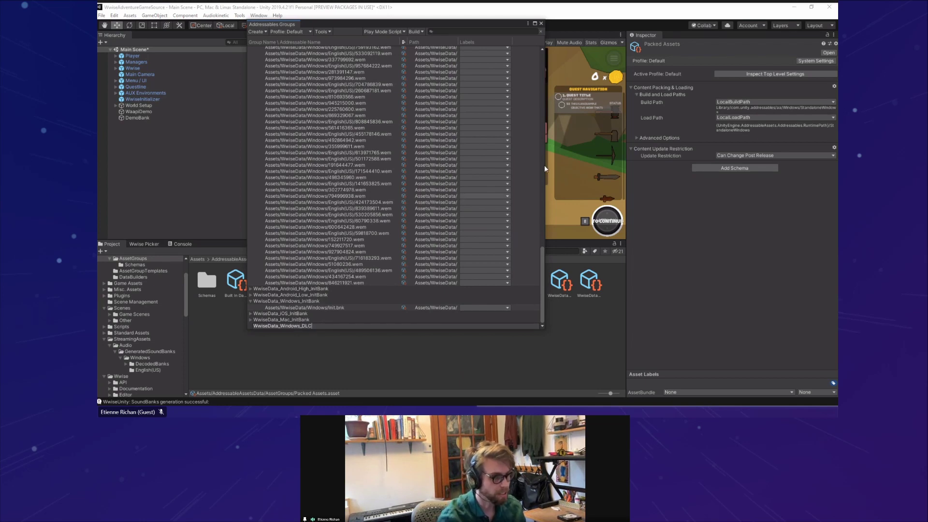
key(Return)
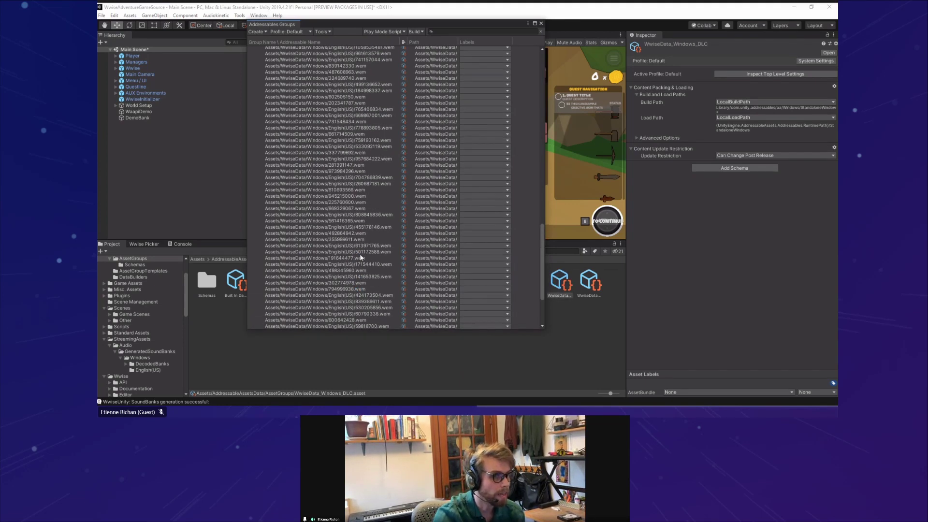
Move DLC.bnk from the WwiseData_Windows group into the WwiseData_Windows_DLC group and expand that group to show its contents.
scroll(353, 232, up, 10)
scroll(353, 236, up, 10)
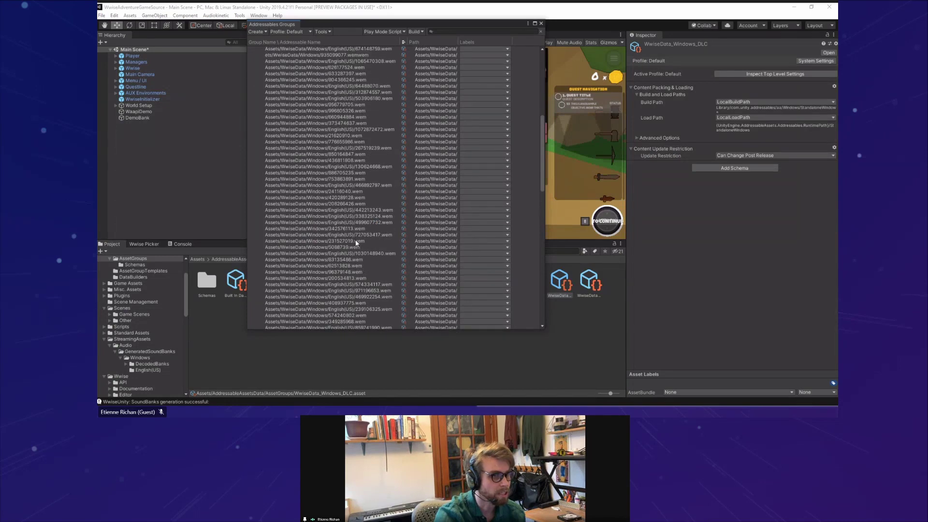
click(350, 151)
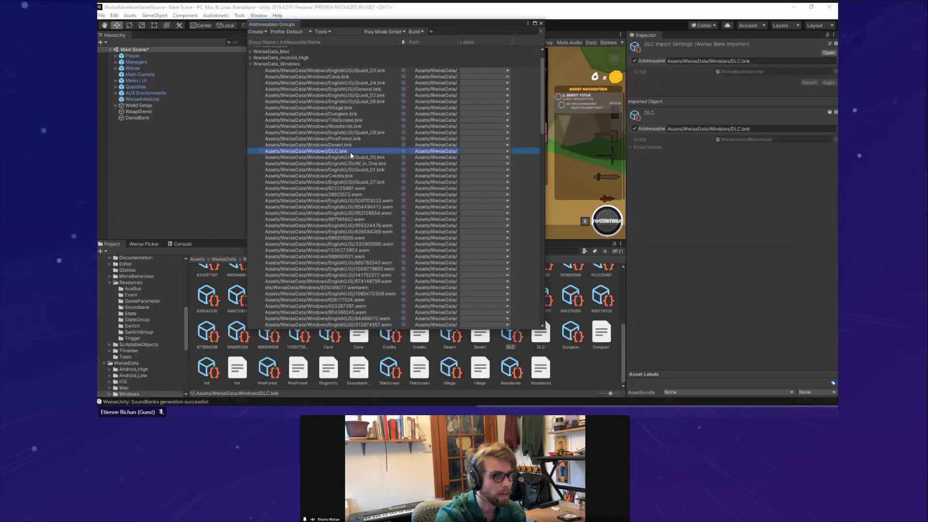
right_click(350, 152)
mouse_move(425, 158)
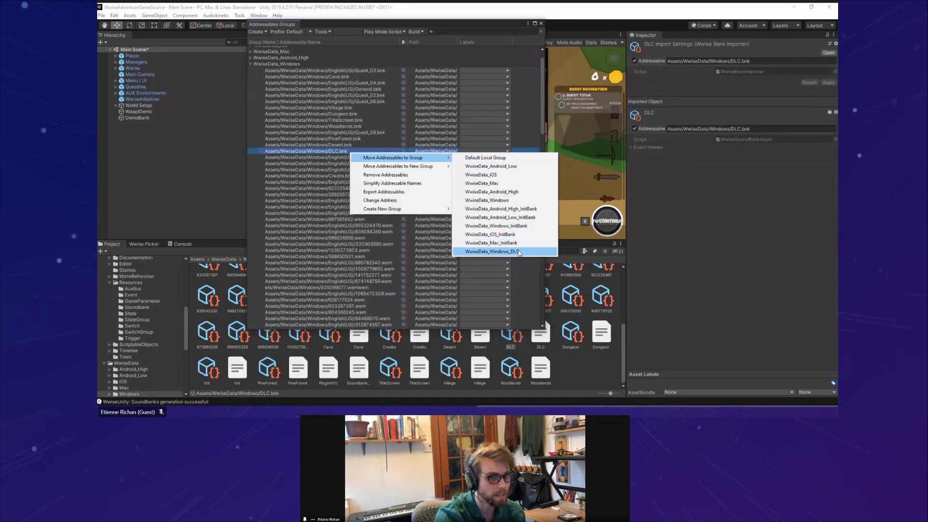
click(492, 251)
scroll(485, 246, down, 10)
drag(542, 188, 538, 331)
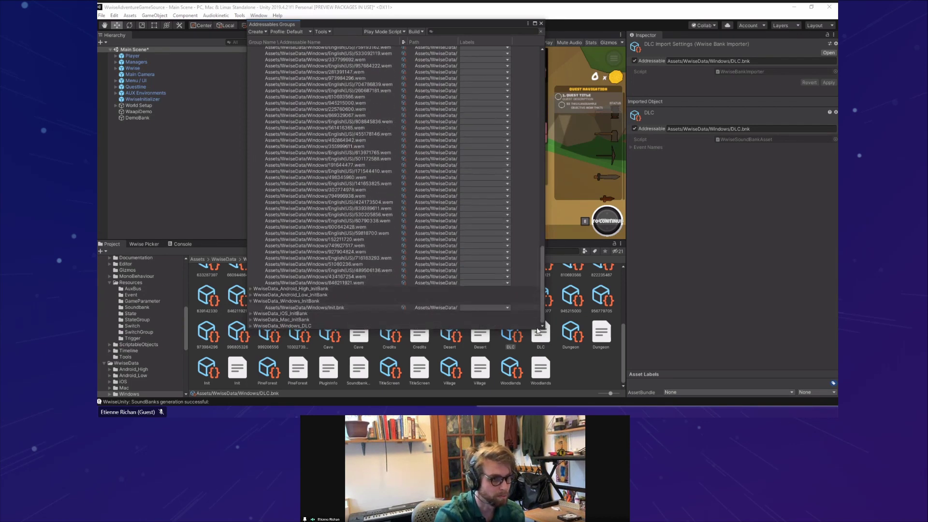
click(252, 326)
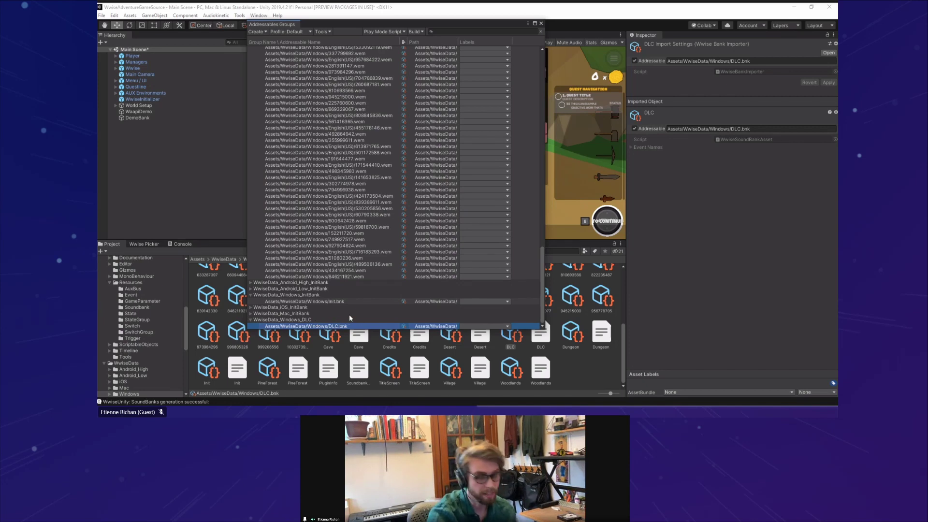
Move the Addressables Groups window aside and open the DataBuilders folder inside AddressableAssetsData.
scroll(153, 317, up, 5)
click(145, 339)
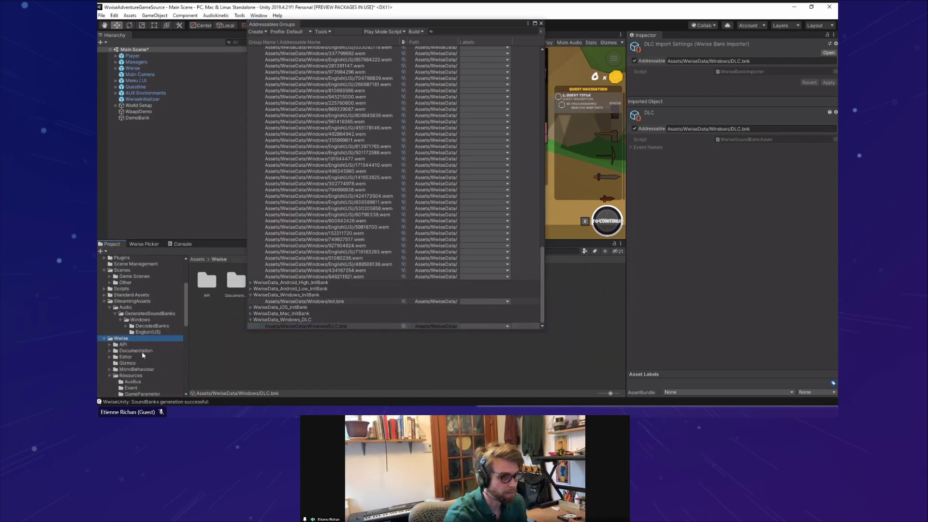
scroll(158, 346, down, 3)
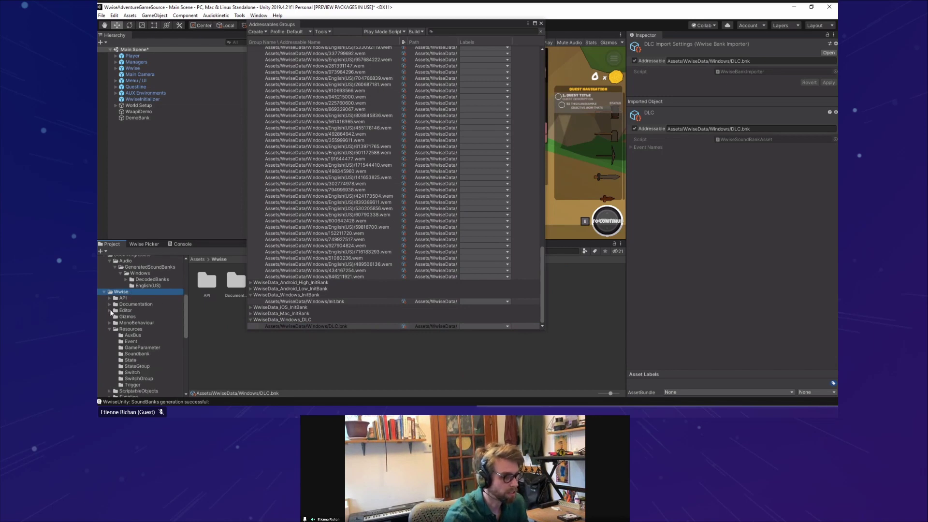
click(110, 330)
scroll(155, 346, up, 2)
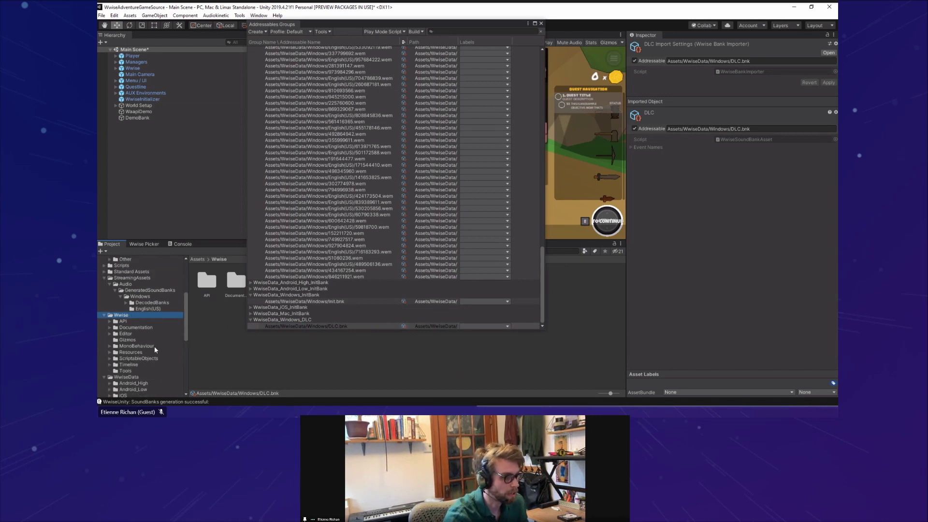
scroll(130, 300, up, 7)
click(145, 296)
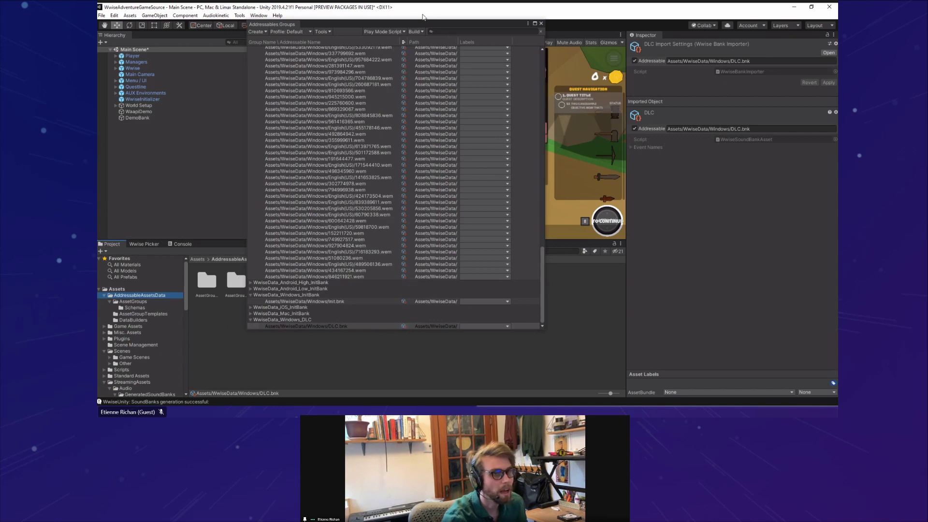
drag(414, 22, 613, 28)
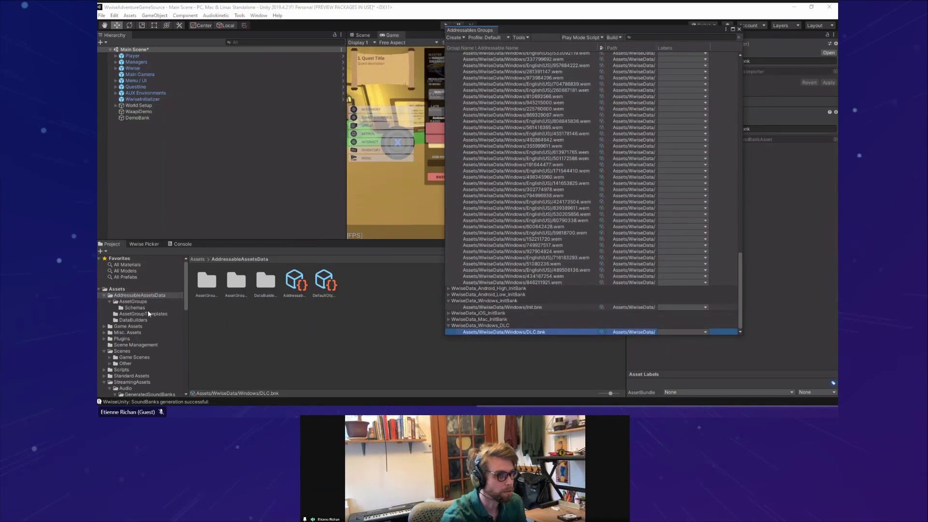
click(140, 321)
Create a Wwise Build Script content builder asset in the DataBuilders folder, keeping its default name.
right_click(347, 304)
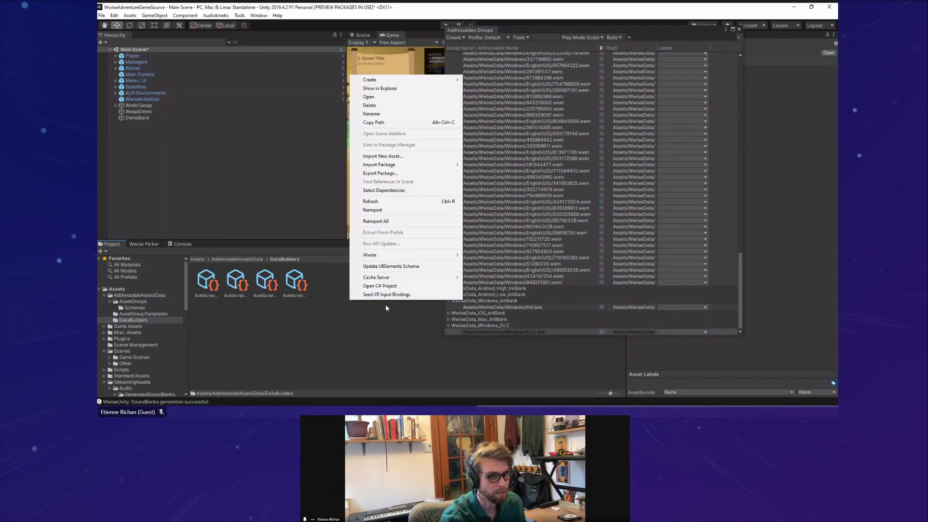
mouse_move(411, 80)
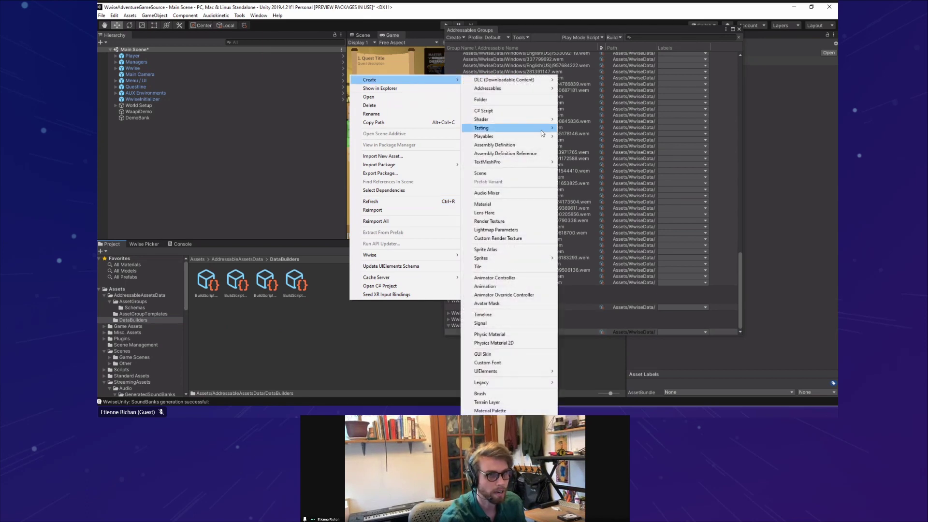
mouse_move(531, 88)
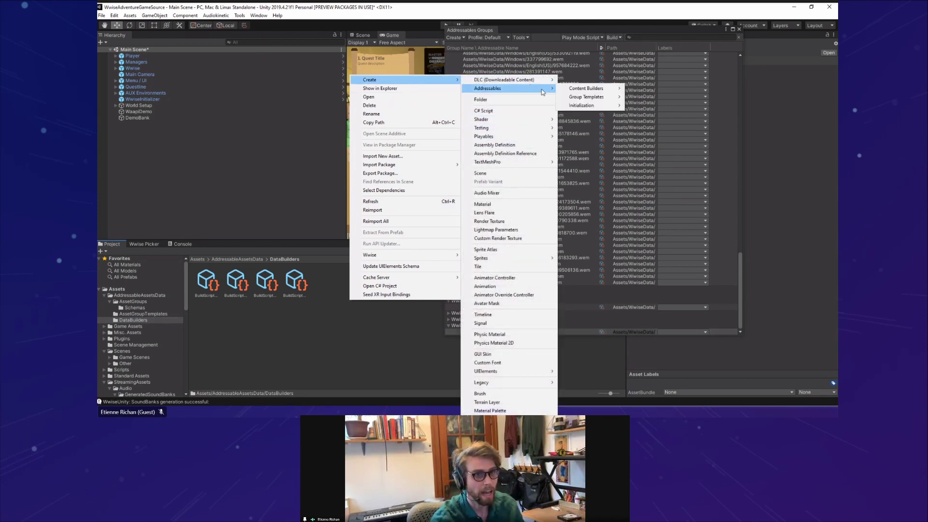
mouse_move(604, 88)
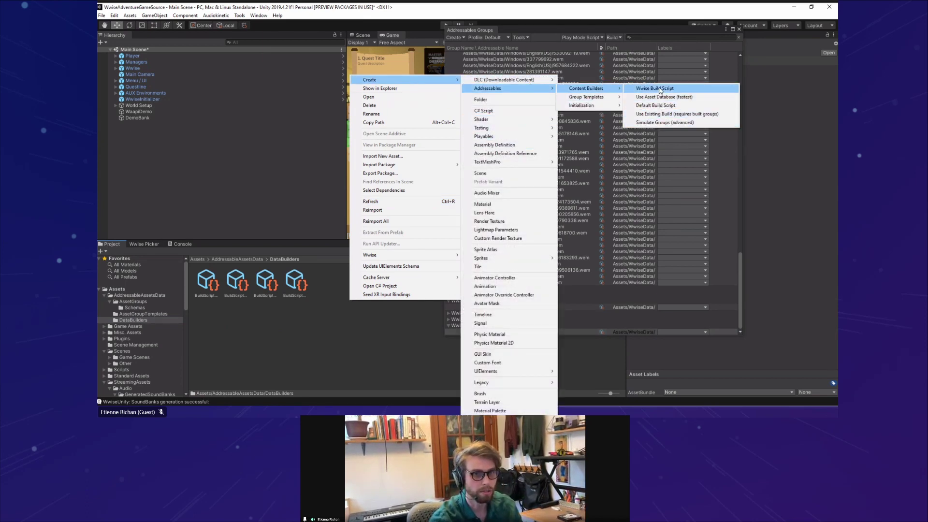
click(661, 90)
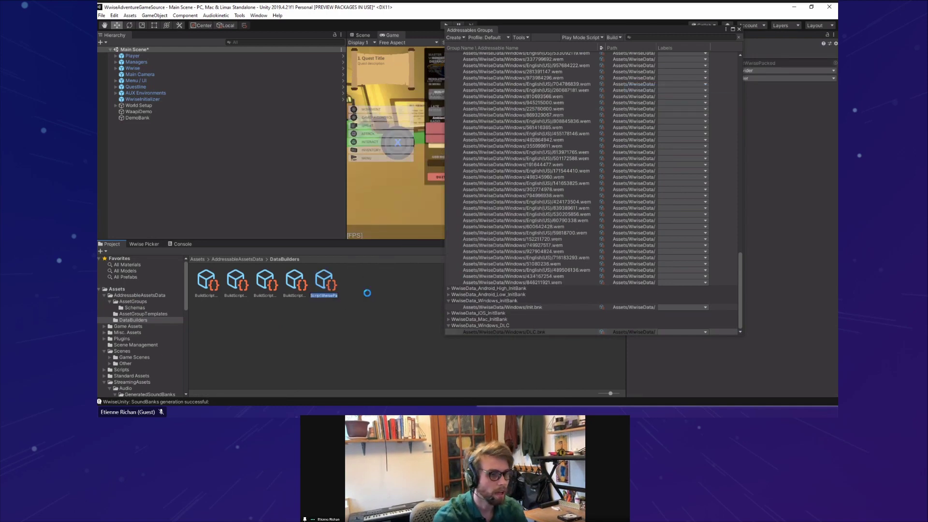
key(Return)
Add BuildScriptWwisePacked.asset from the DataBuilders folder to the Build and Play Mode Scripts of AddressableAssetSettings.
click(141, 295)
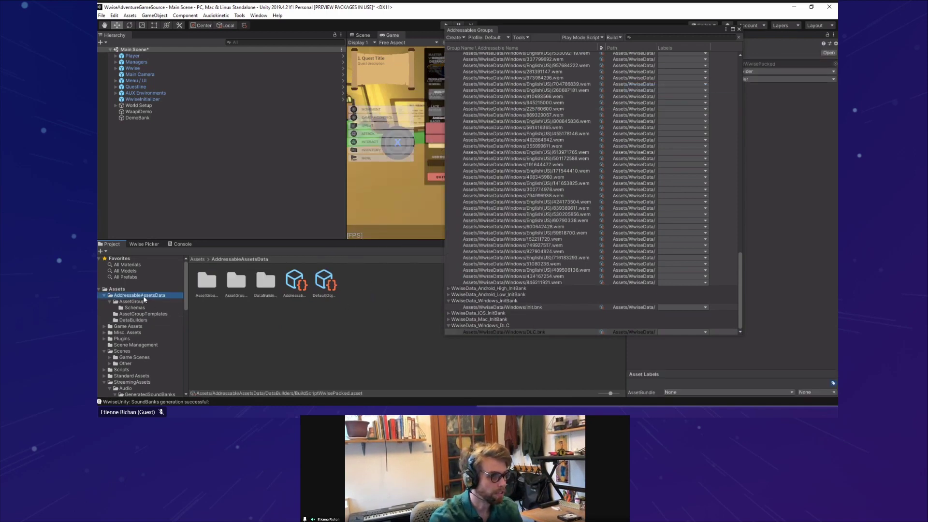
click(295, 283)
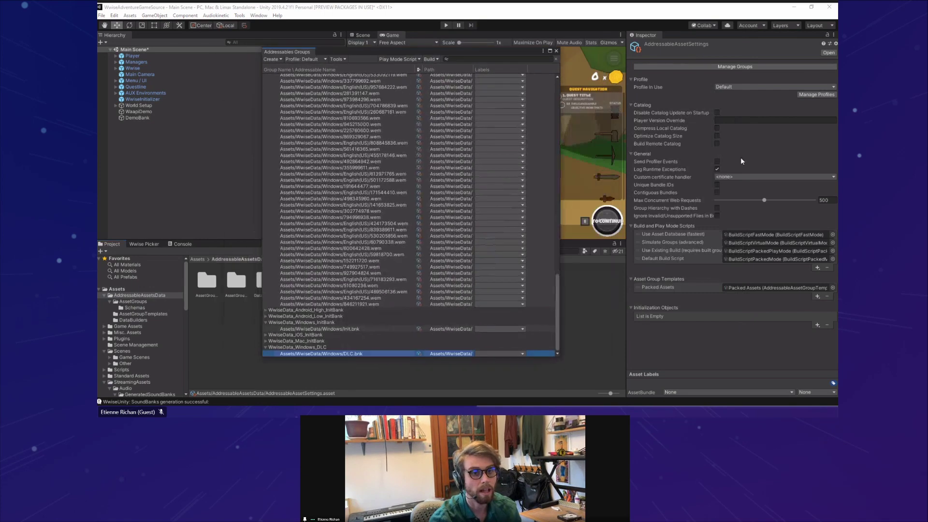
click(818, 269)
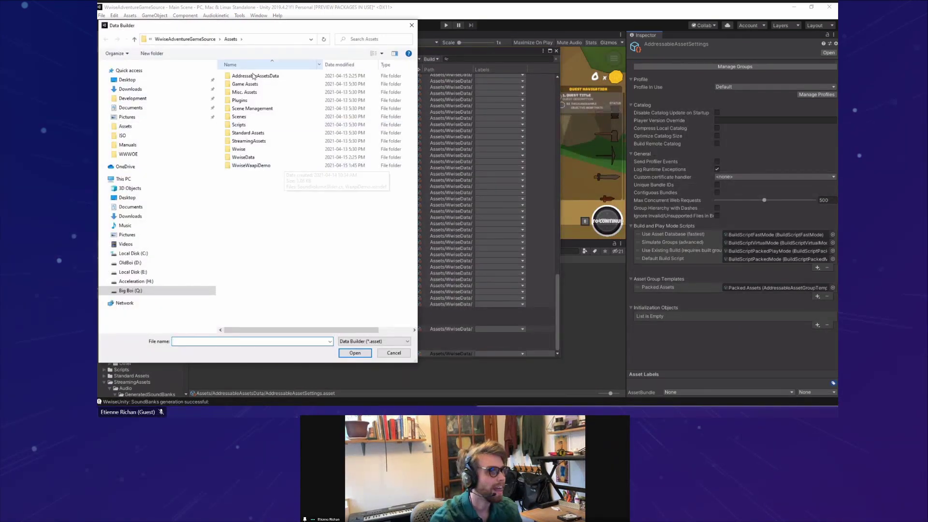
double_click(260, 77)
double_click(259, 92)
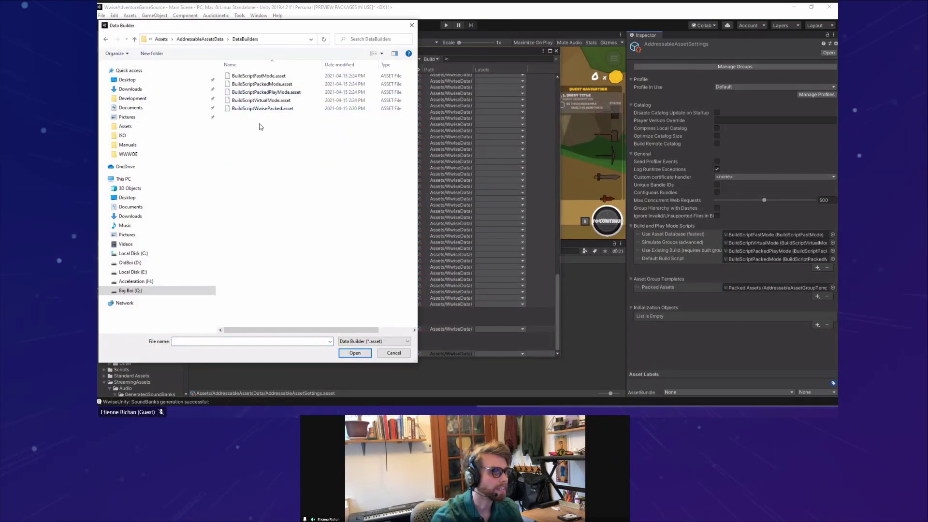
double_click(270, 108)
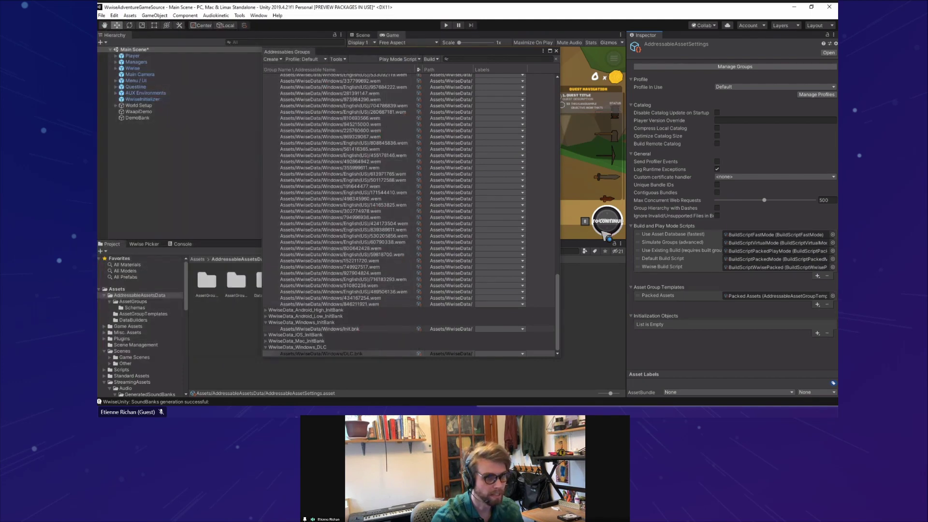
Check which build scripts are offered for a new addressables build.
click(435, 59)
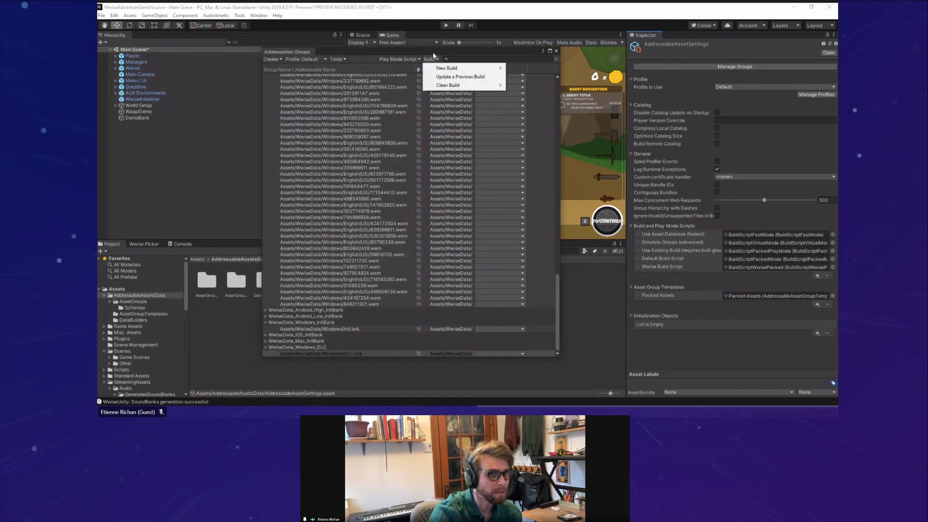
mouse_move(447, 71)
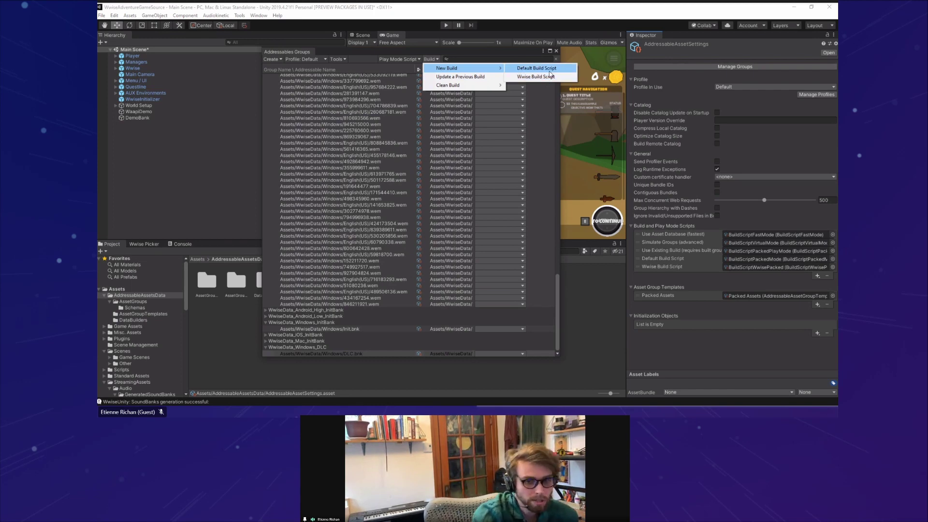
key(Escape)
Collapse the WwiseData_Windows group and examine the WwiseData_Windows_InitBank group's settings, including its Advanced Options.
scroll(485, 211, up, 5)
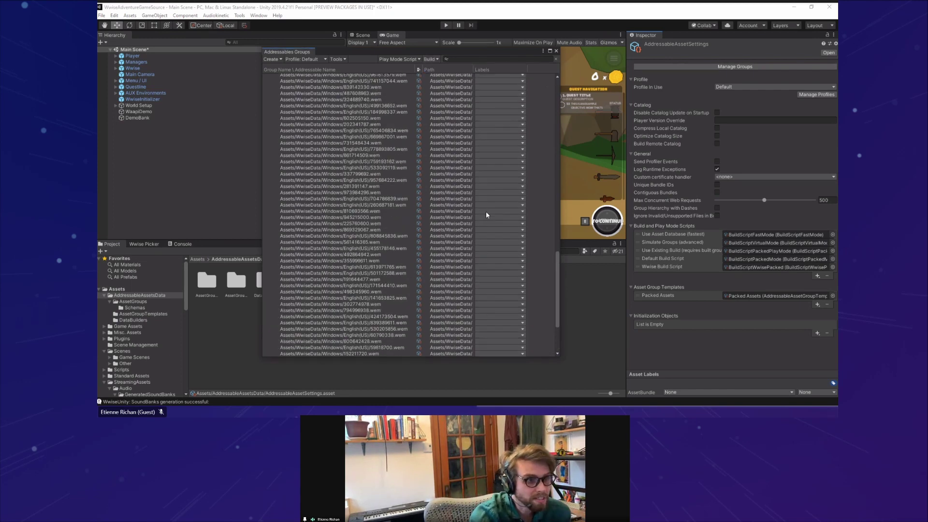
scroll(551, 217, up, 10)
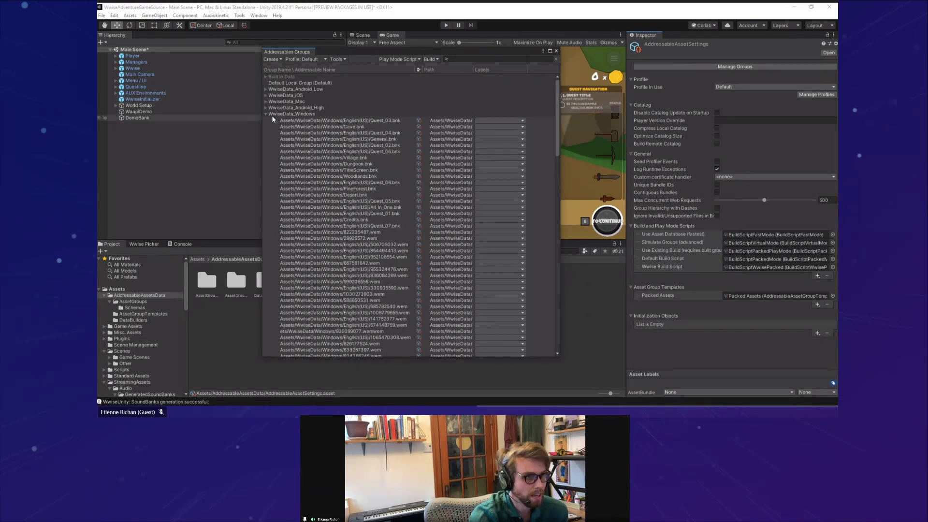
click(266, 114)
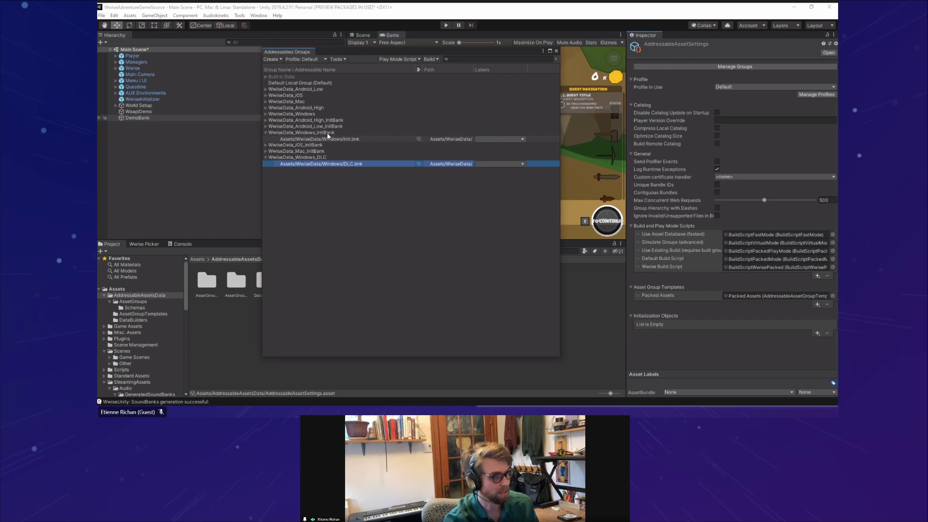
click(340, 133)
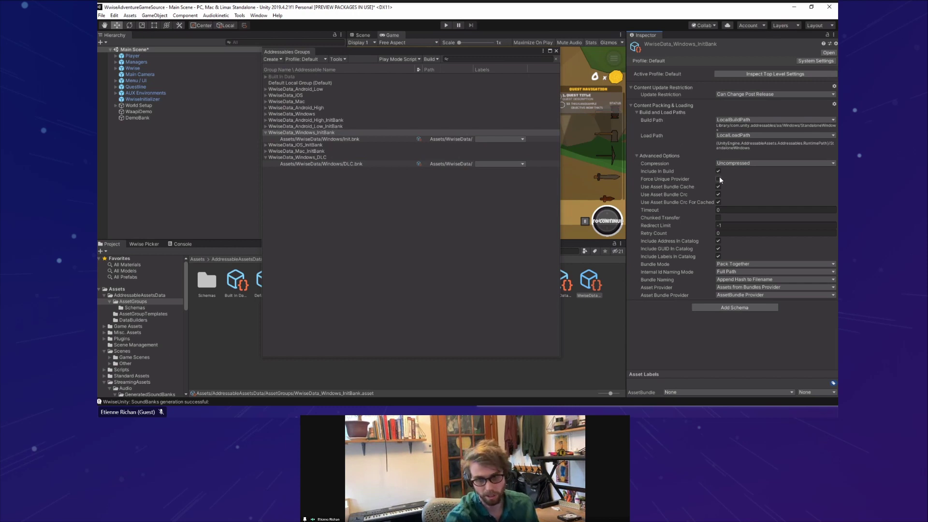
Build the addressables with the Wwise Build Script, saving the modified scenes to continue.
click(439, 61)
mouse_move(480, 71)
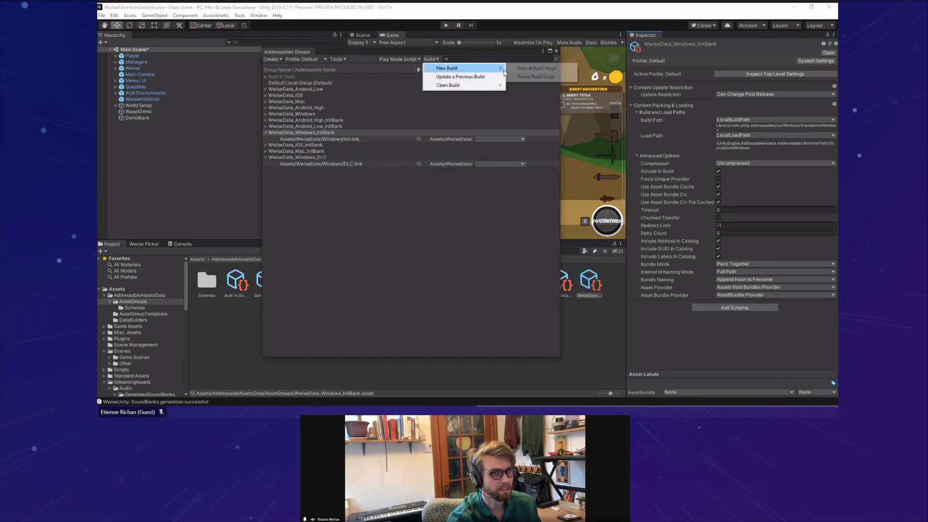
click(536, 77)
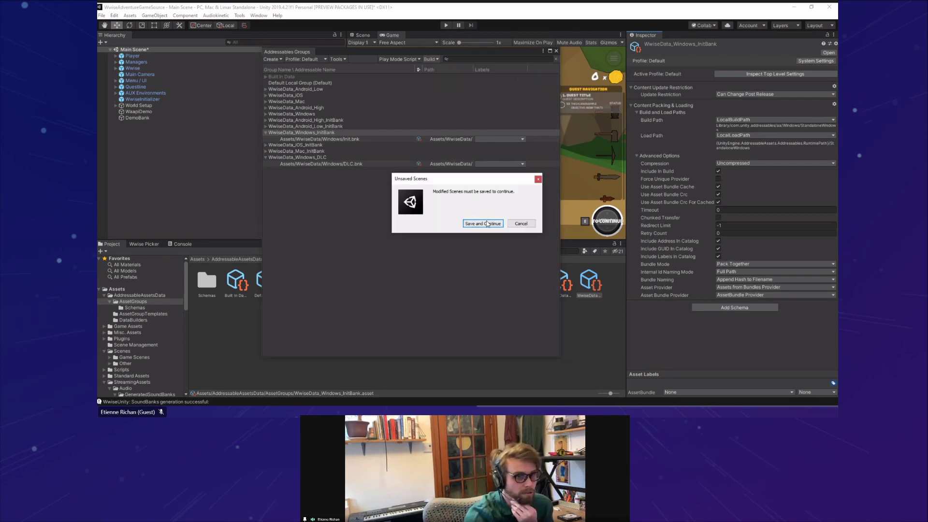
click(483, 223)
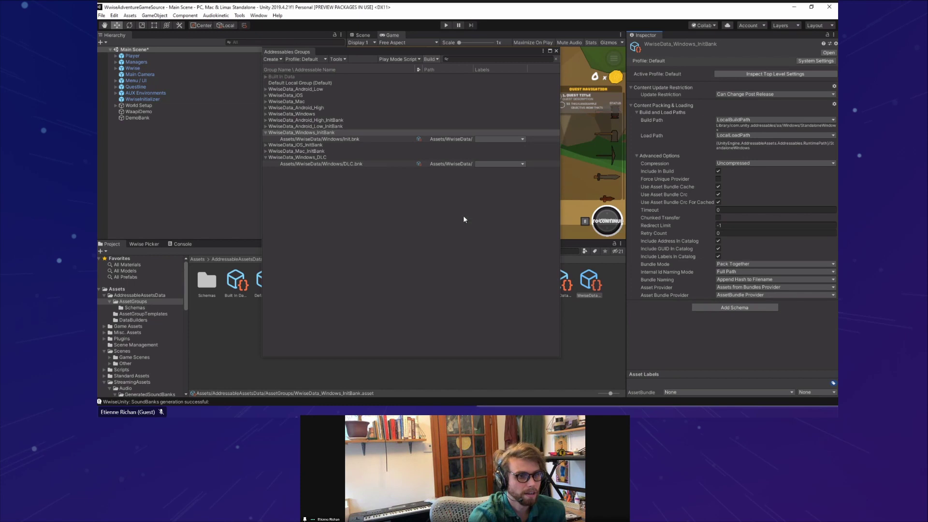
Examine the Advanced Options of the WwiseData_Windows_DLC and WwiseData_Mac_InitBank groups.
click(305, 157)
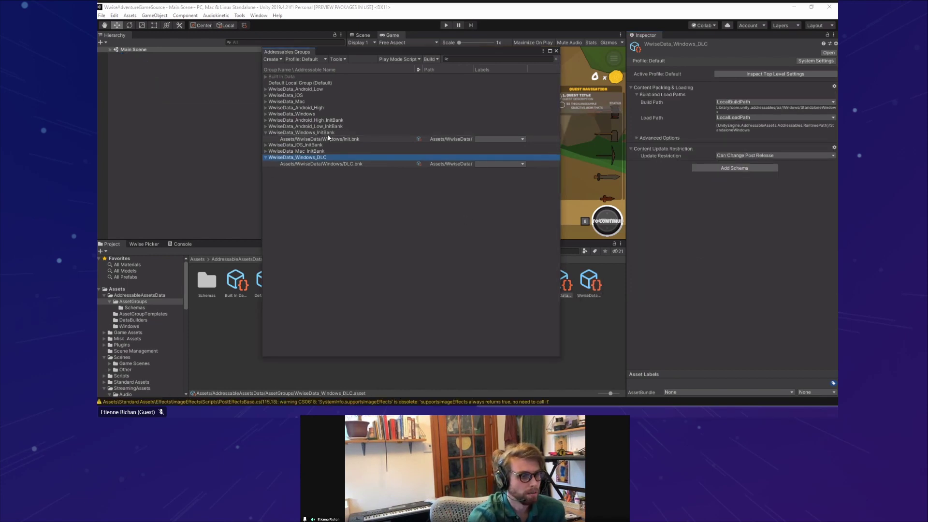
click(327, 138)
click(309, 158)
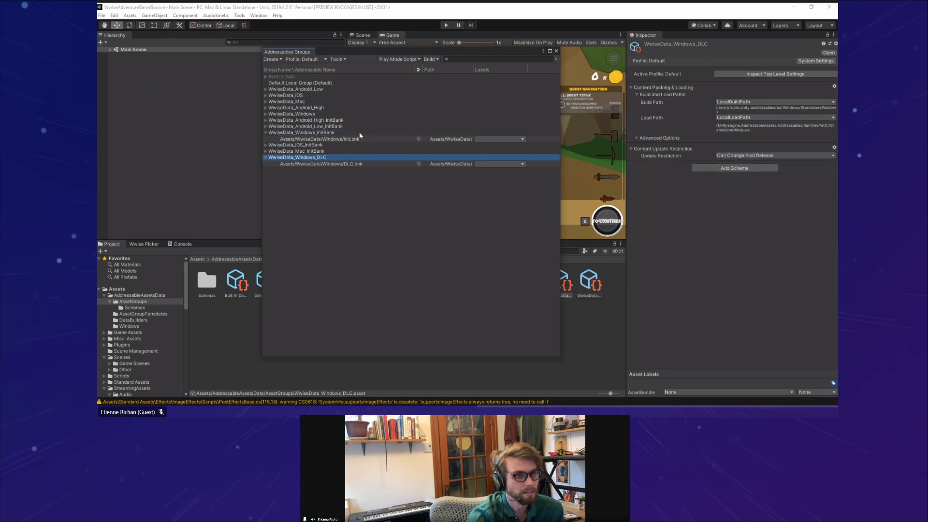
click(637, 137)
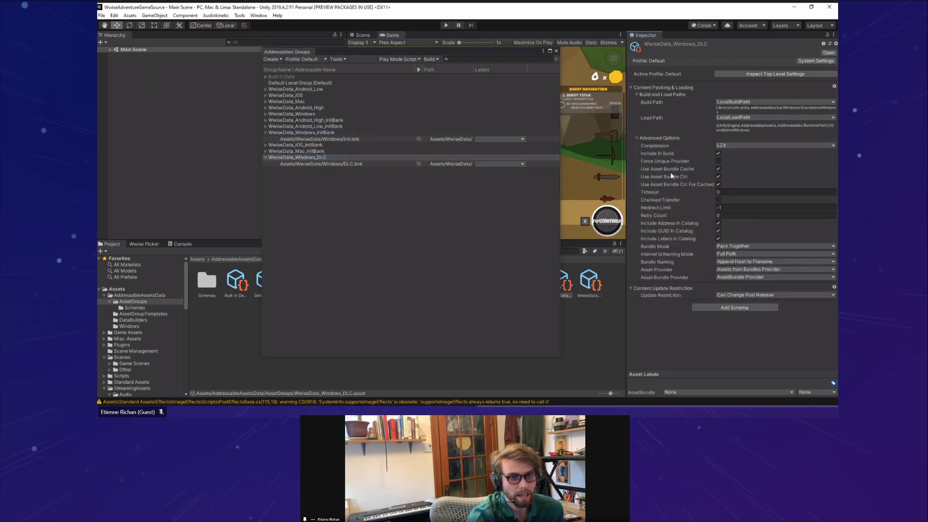
click(266, 151)
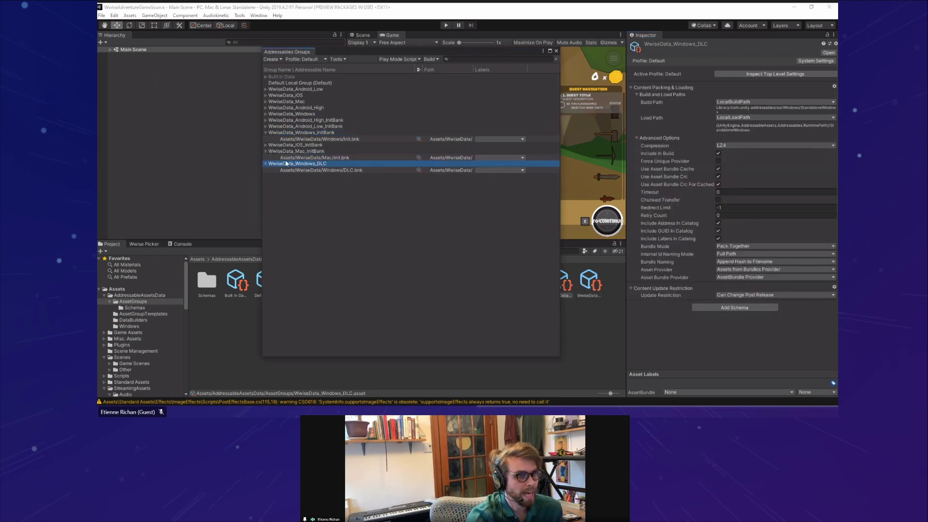
click(637, 155)
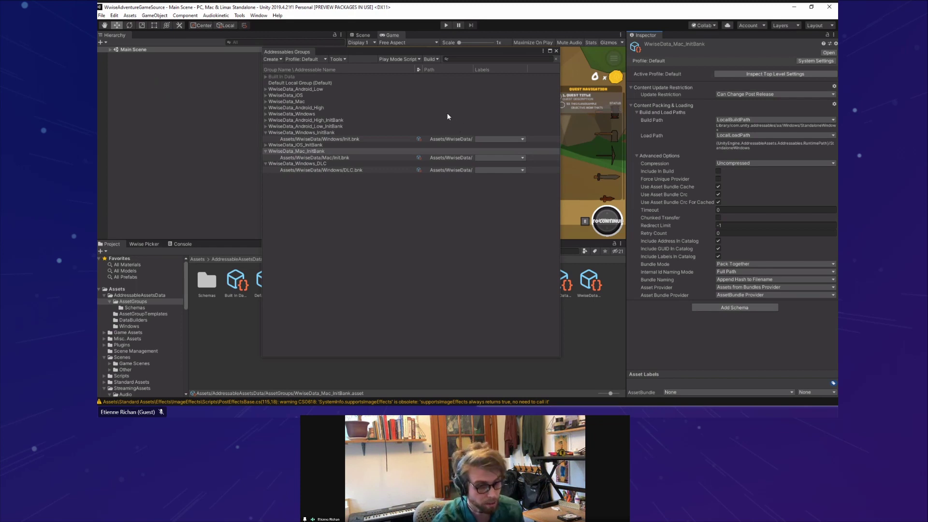
Clear the group selection and run another new addressables build with the Wwise Build Script.
click(372, 255)
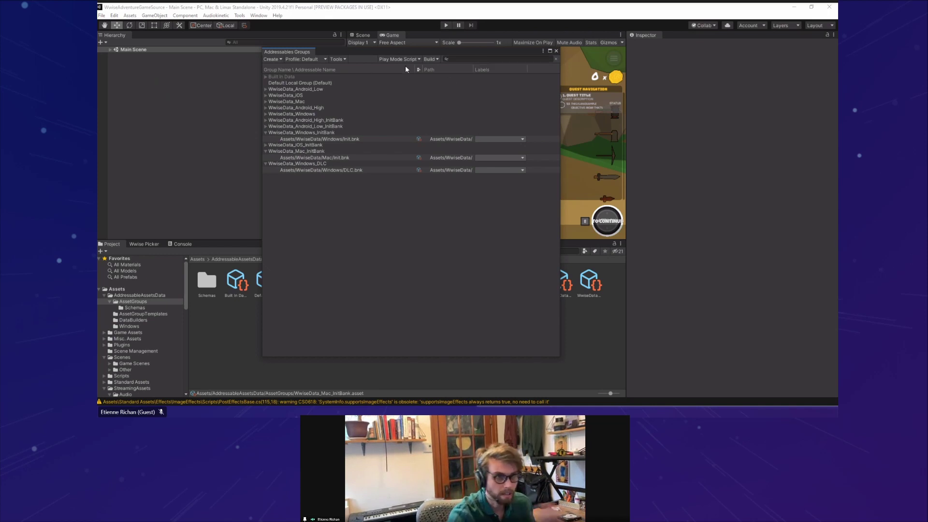
click(431, 59)
mouse_move(464, 69)
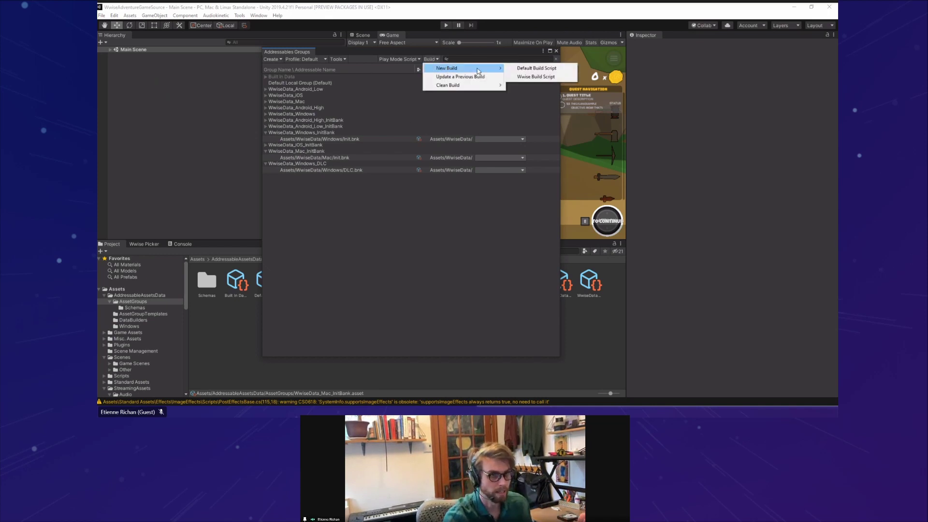
click(525, 77)
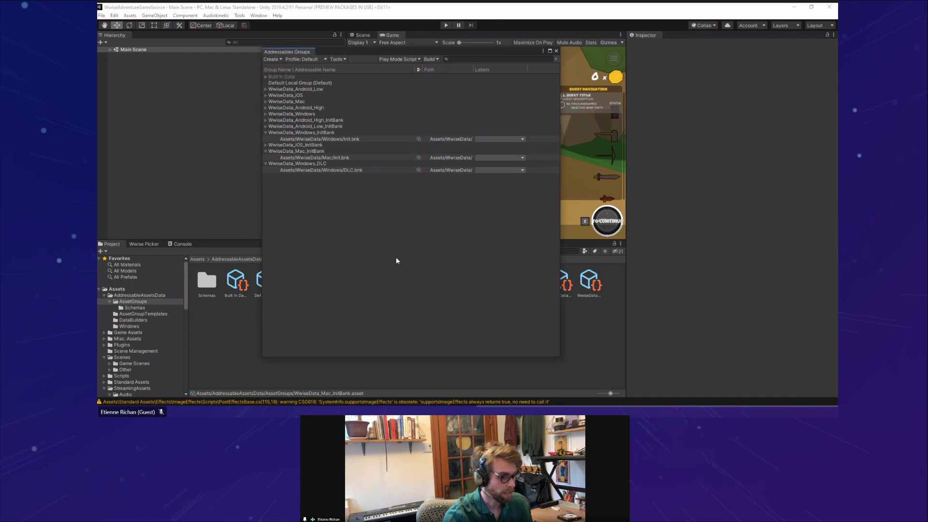
Close the Addressables Groups window and run the Main Scene in Play mode, with its hierarchy expanded.
click(112, 51)
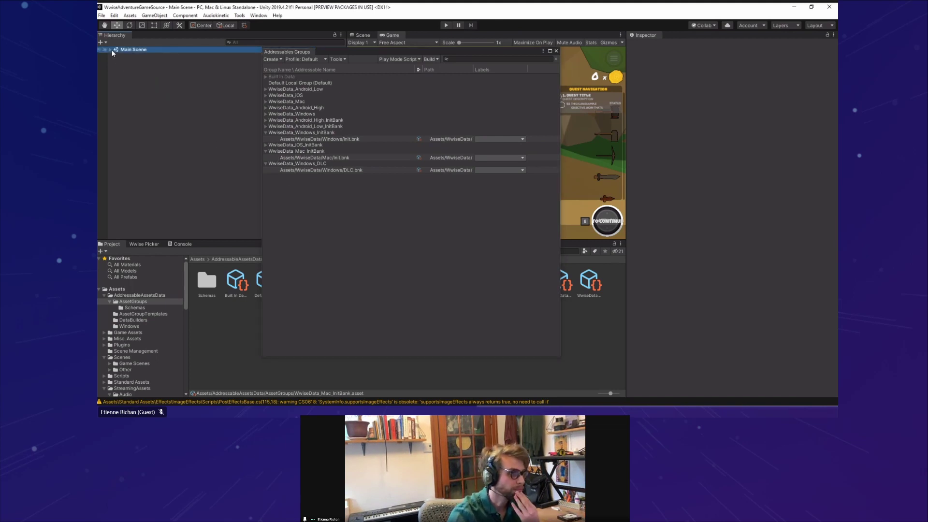
click(111, 50)
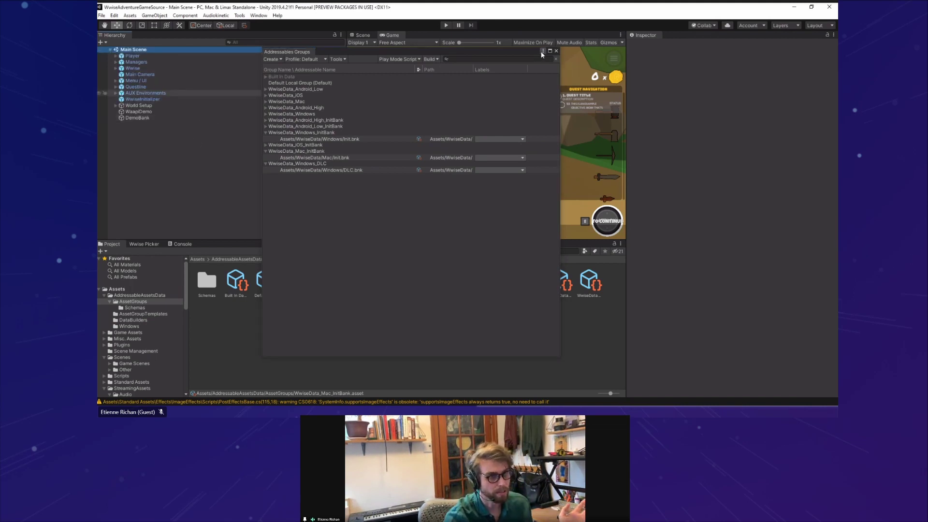
click(556, 50)
click(446, 25)
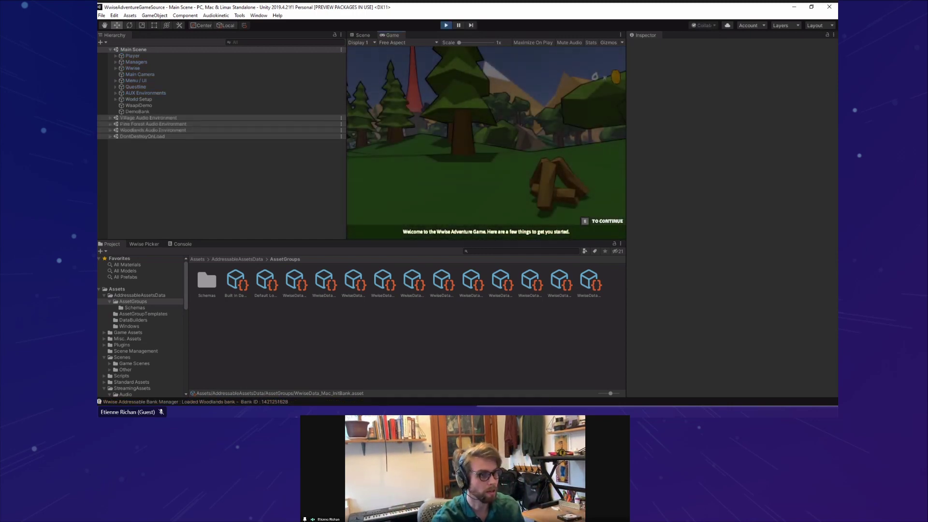
Skip the welcome dialogue and walk the character toward the crate and notice board to test the game.
key(e)
key(e)
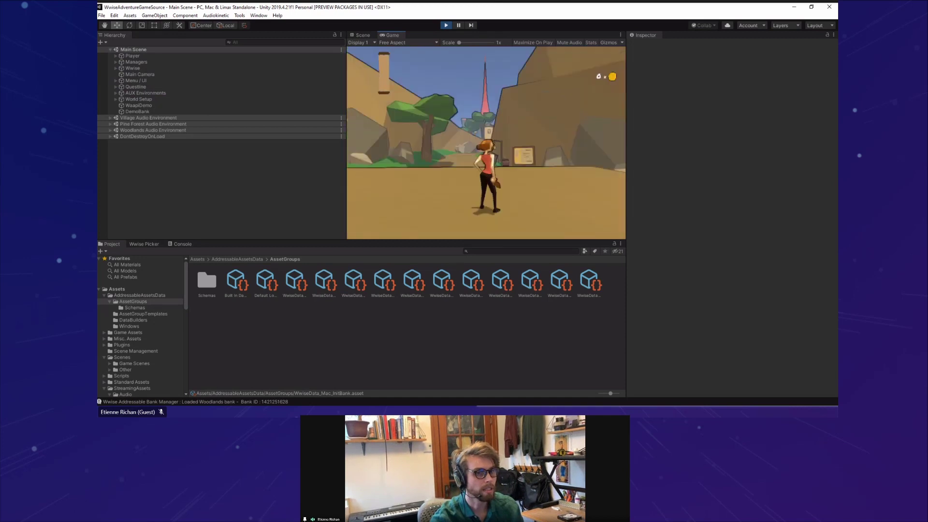
key(w)
key(w)
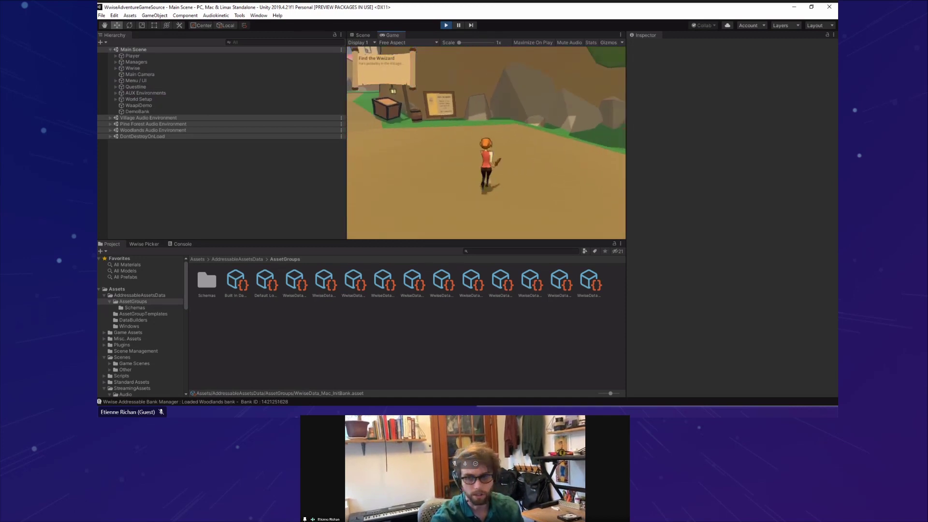
key(w)
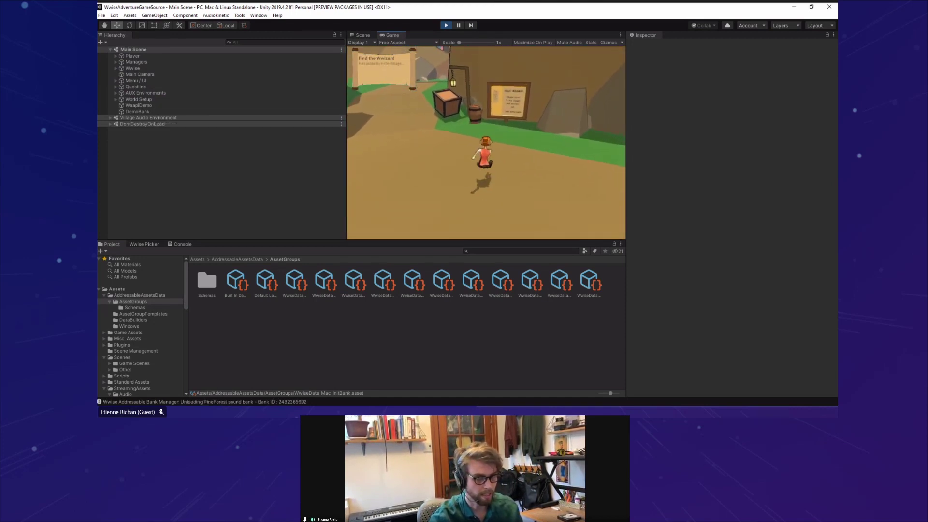
key(w)
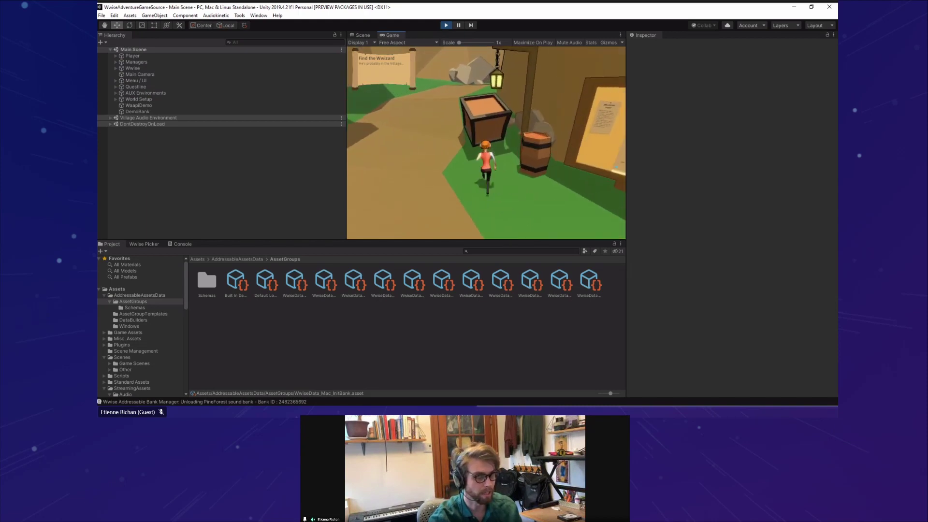
Release focus from the running game and review the Wwise Addressable Bank Manager's bank loading and unloading messages in the Console.
key(alt+Tab)
key(alt+Tab)
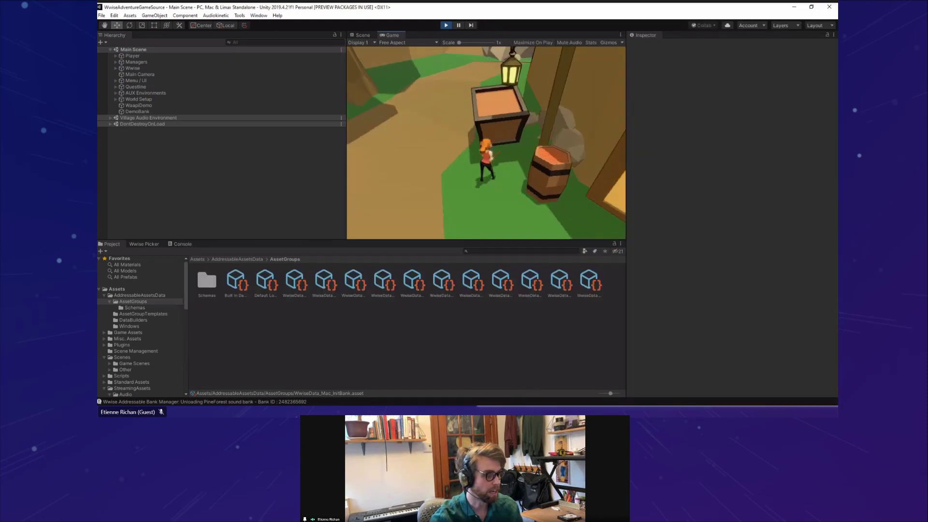
key(super)
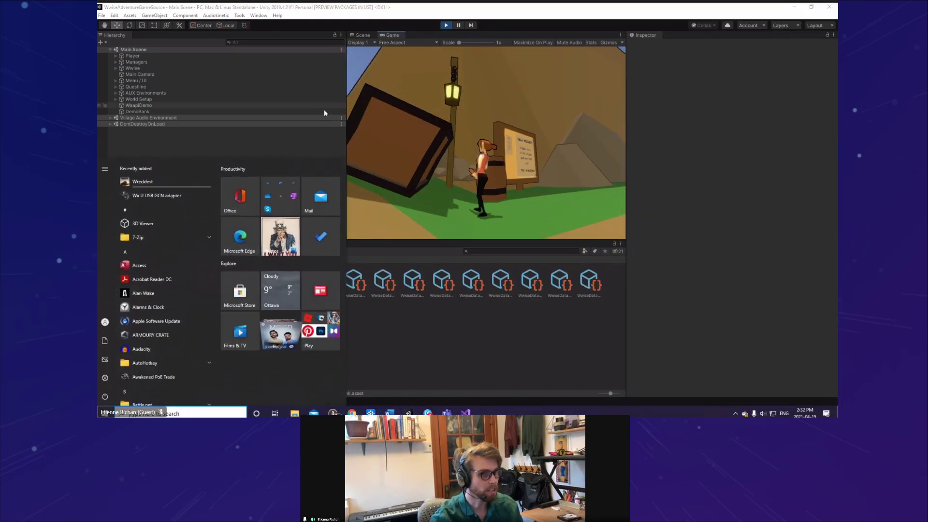
click(302, 20)
click(138, 245)
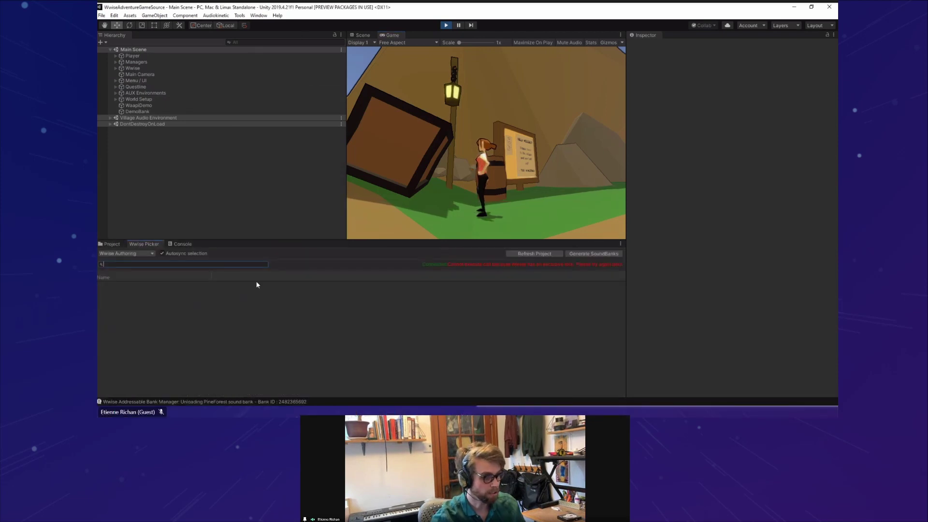
click(179, 246)
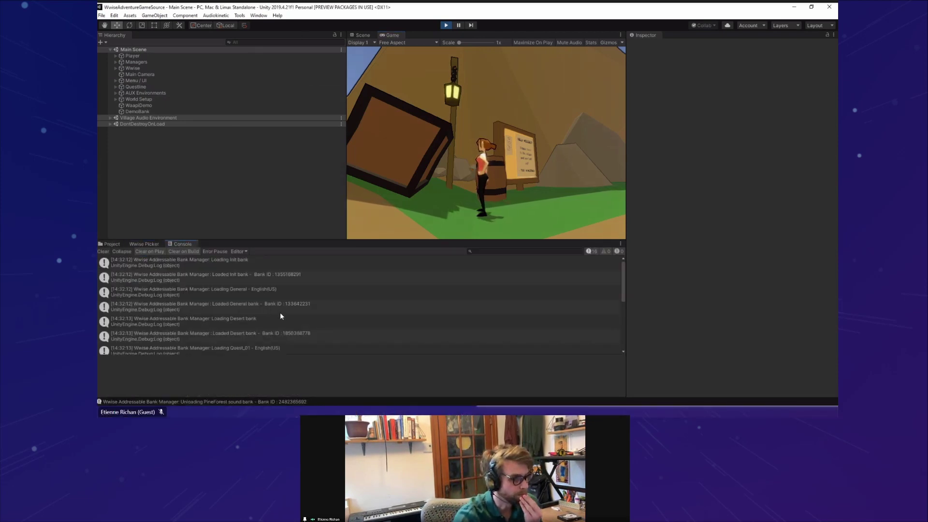
scroll(332, 317, down, 3)
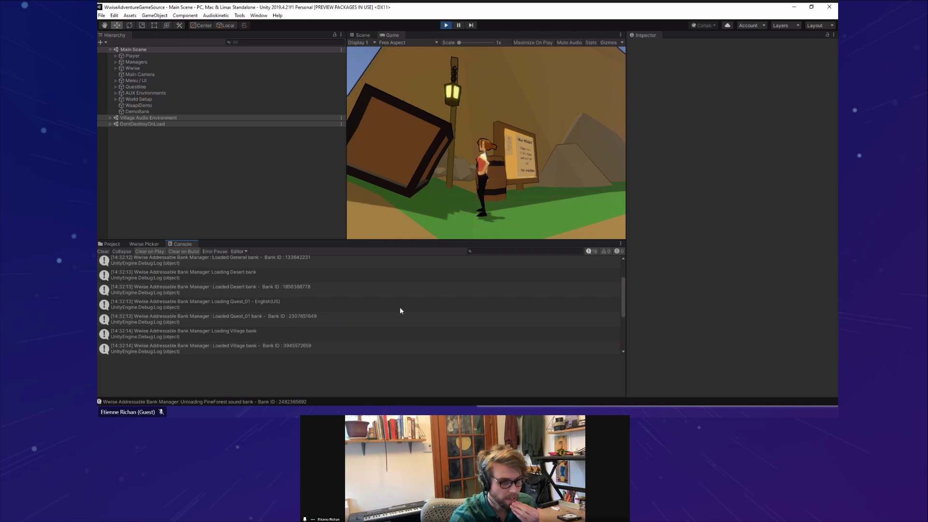
scroll(339, 319, down, 6)
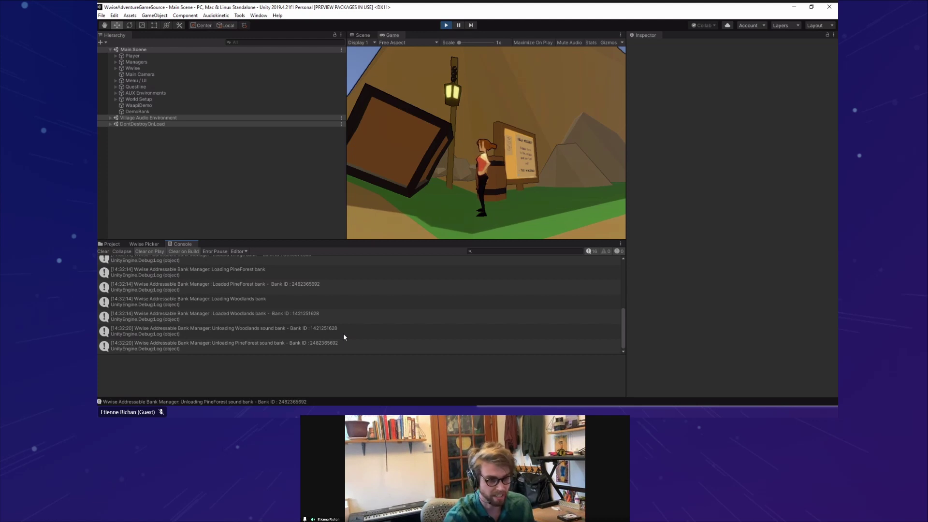
scroll(355, 345, up, 6)
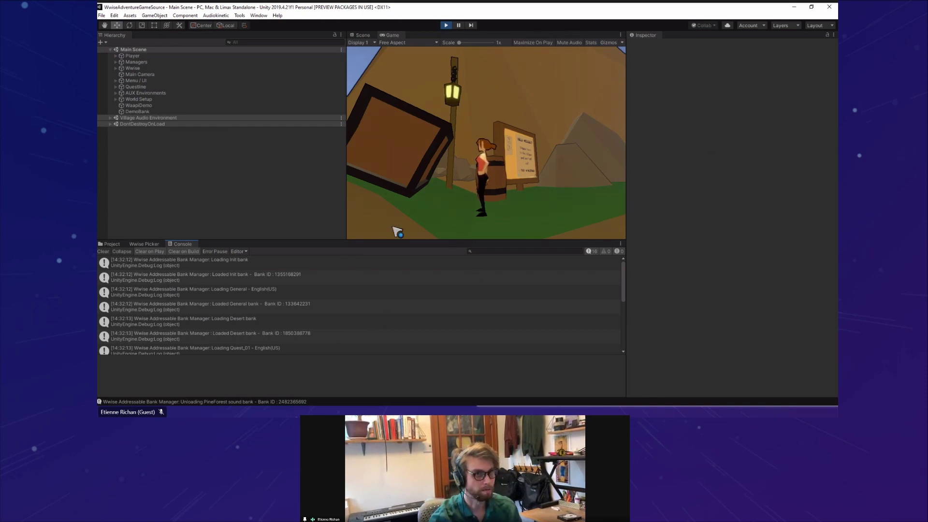
Bring up Wwise, then return to Unity and check the Generated SoundBanks Path in the Wwise Editor project settings.
key(alt+Tab)
click(457, 111)
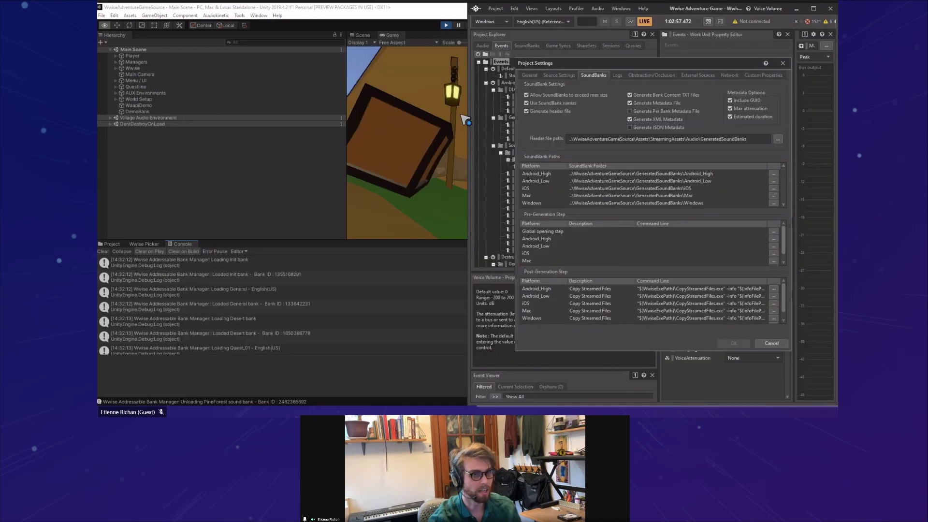
click(114, 15)
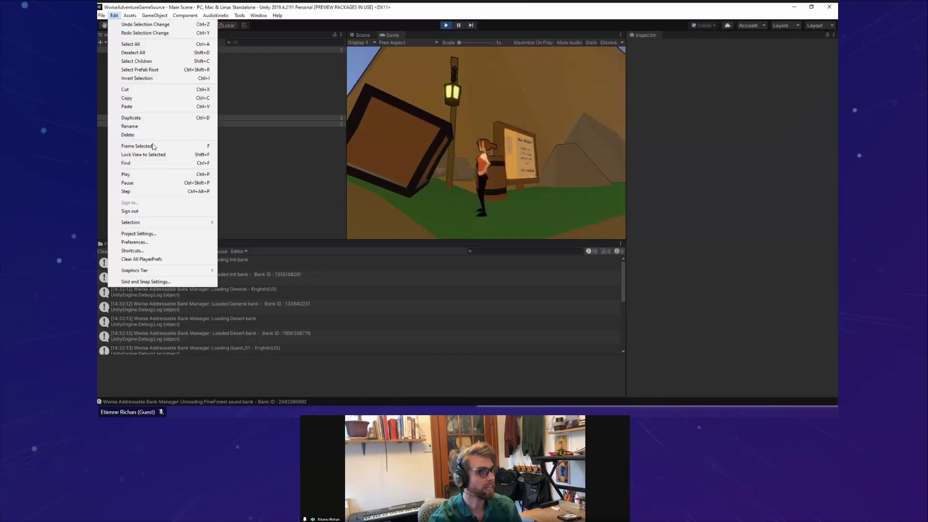
click(170, 234)
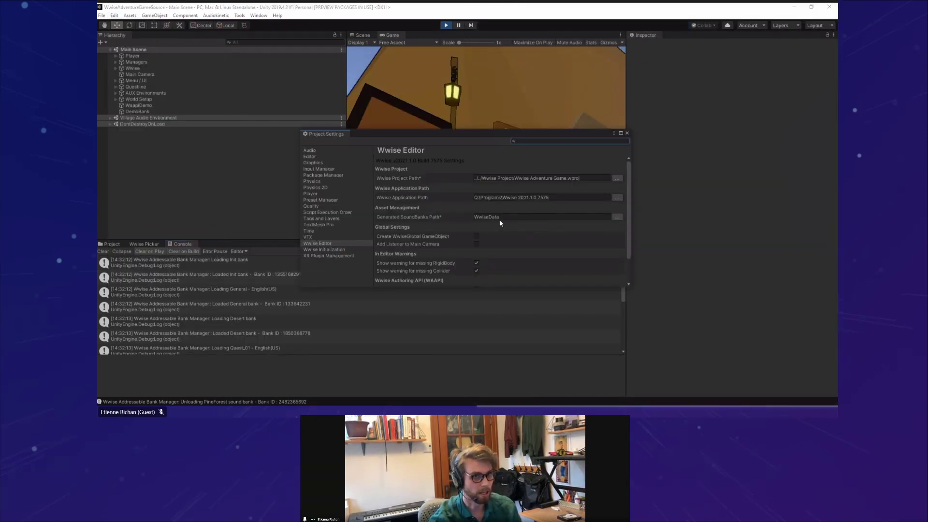
Switch to Wwise, close its Project Settings, then reload the project and accept the Project Load Log.
key(alt+Tab)
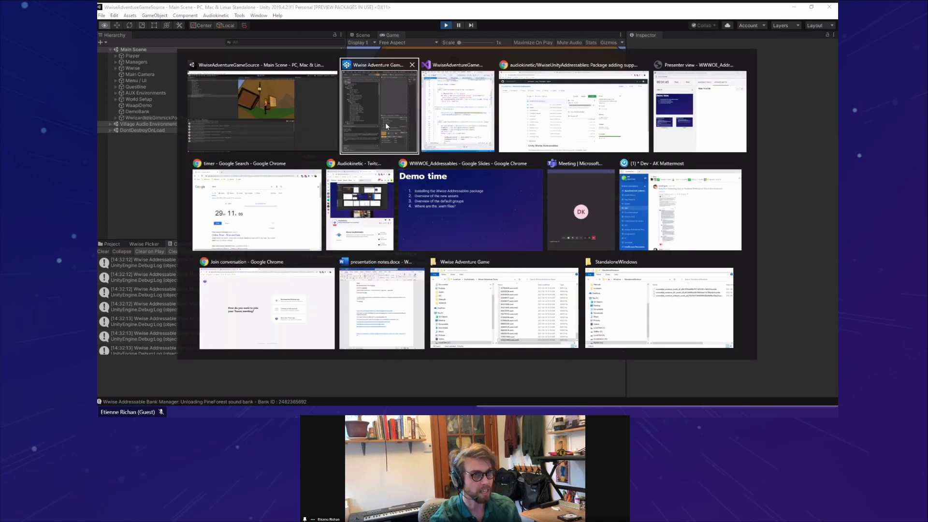
click(385, 123)
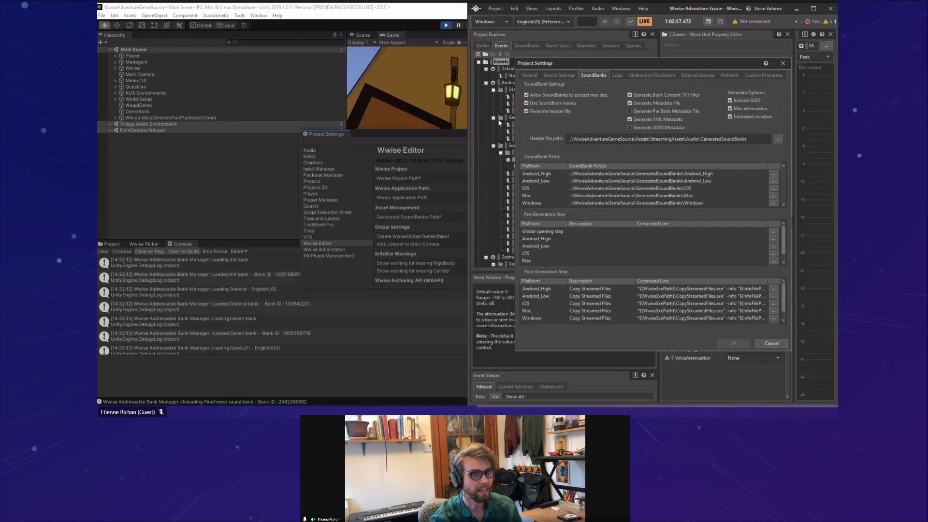
click(783, 64)
click(740, 264)
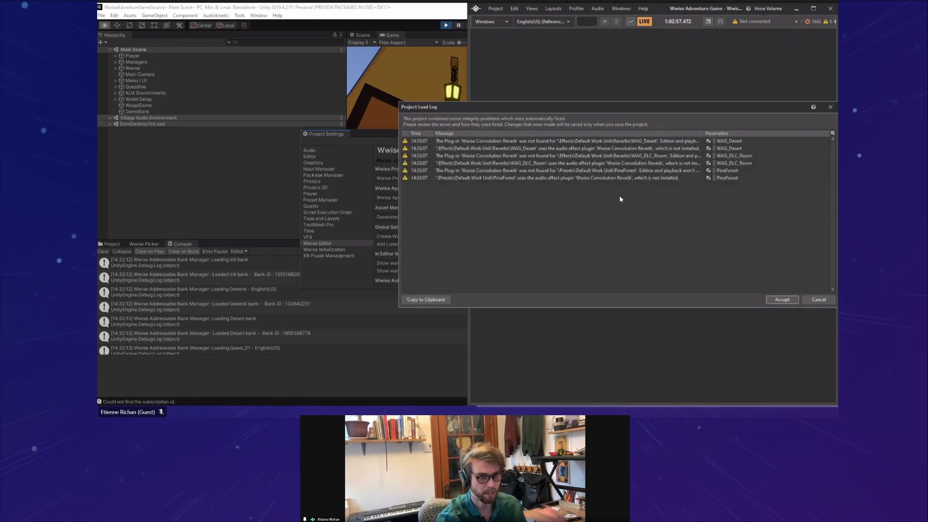
click(782, 300)
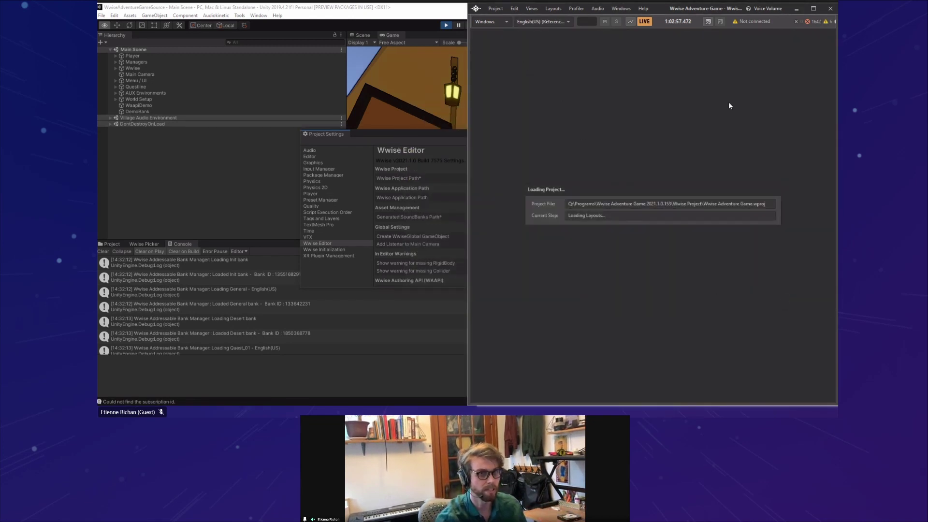
Open Wwise's Project Settings at the SoundBanks page to check the SoundBank paths for each platform.
click(498, 8)
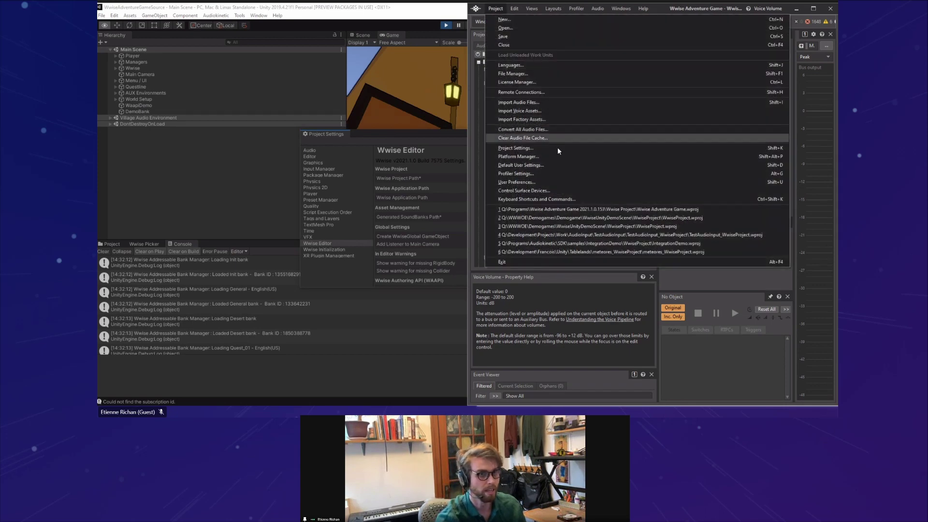
click(540, 149)
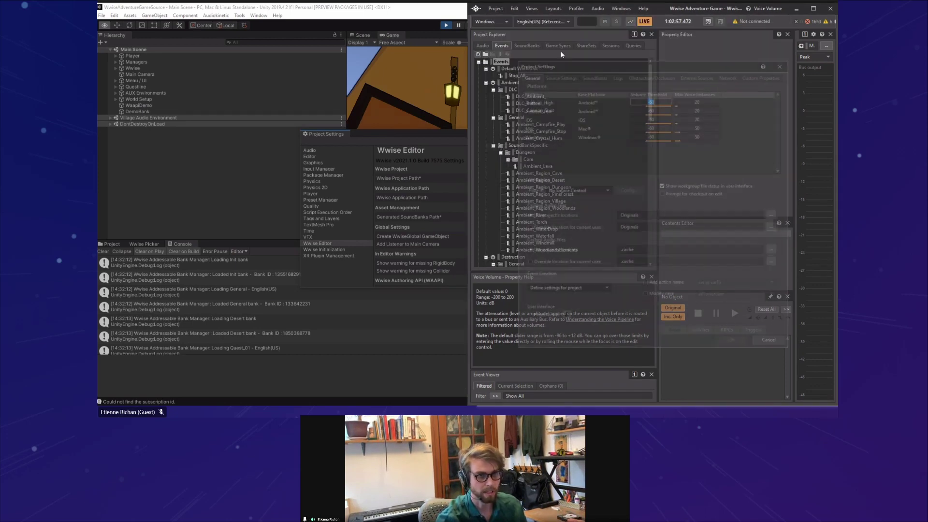
click(597, 75)
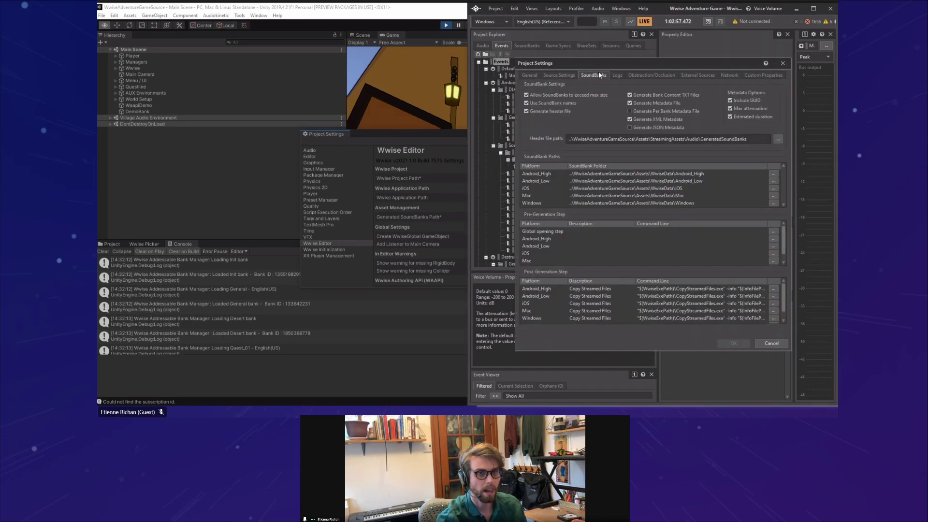
Select the iOS SoundBank path in Wwise's Project Settings and switch to Unity's Wwise Editor settings to compare the paths.
click(640, 190)
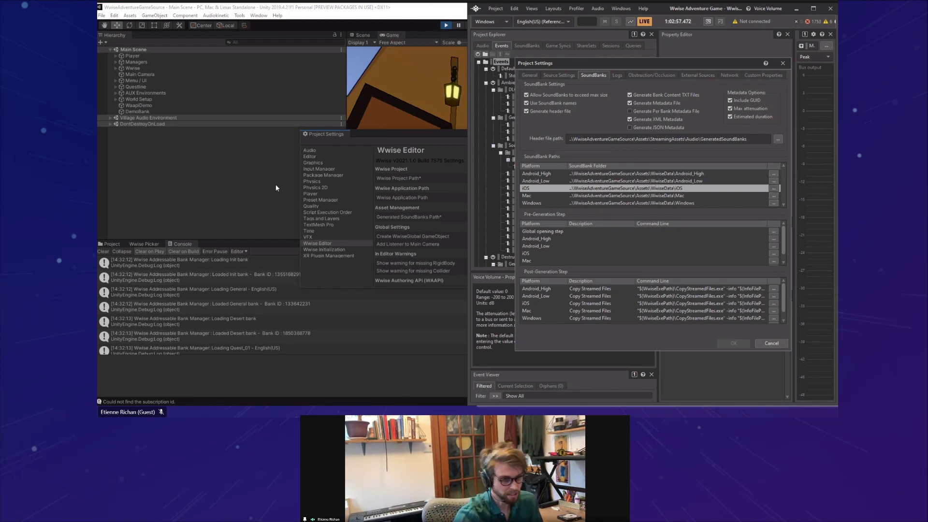
click(418, 133)
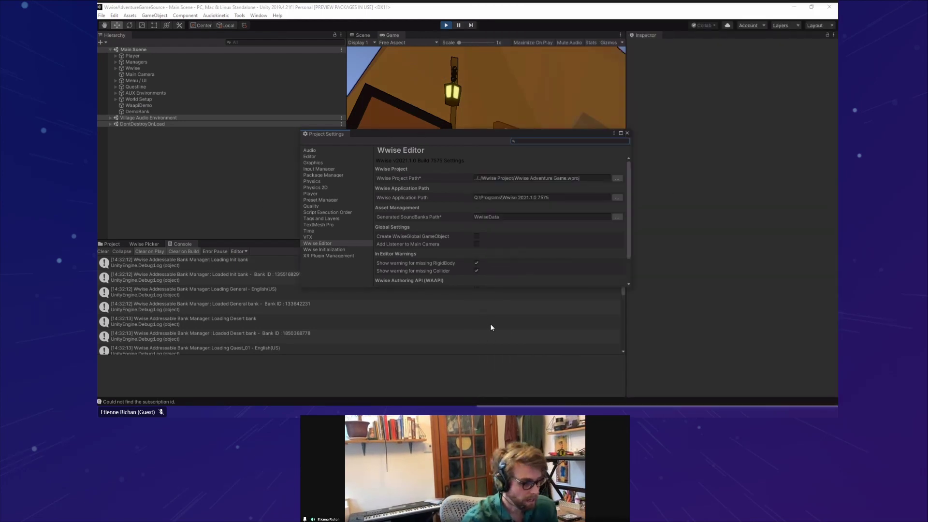
Switch to the Wwise Adventure Game folder in File Explorer, return to the start of its file list and make the window taller.
key(alt+Tab)
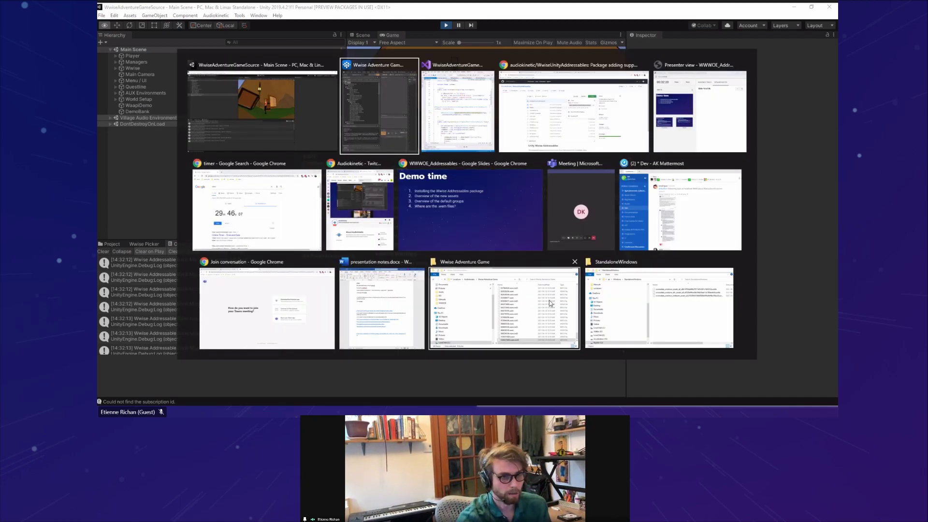
click(493, 306)
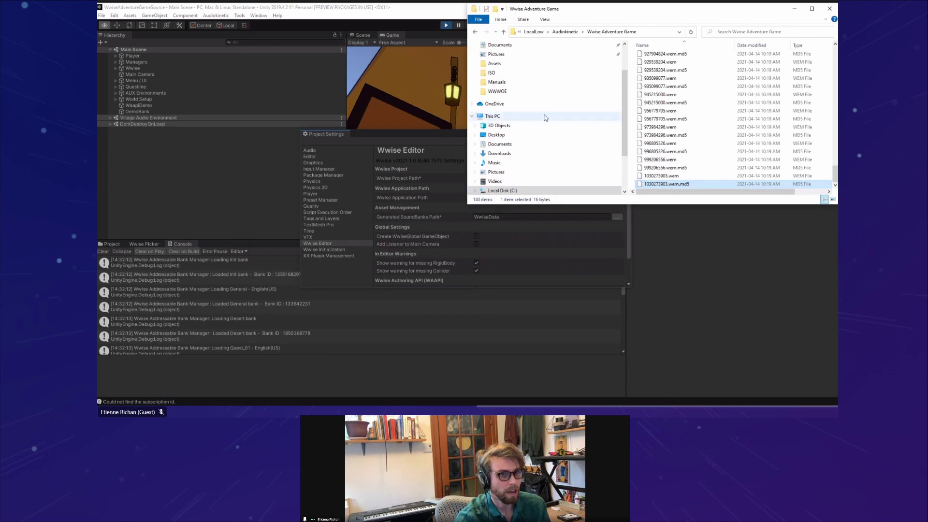
drag(442, 132, 435, 166)
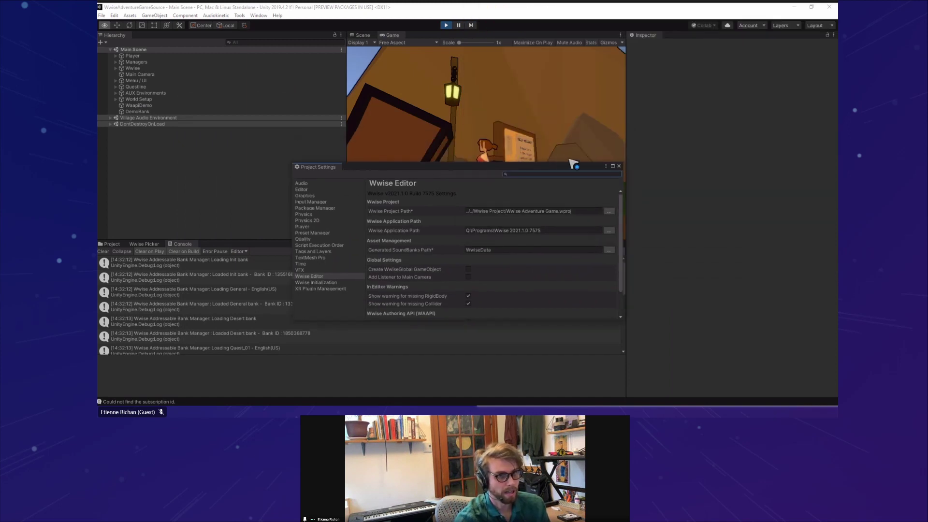
key(alt+Tab)
scroll(677, 167, down, 1)
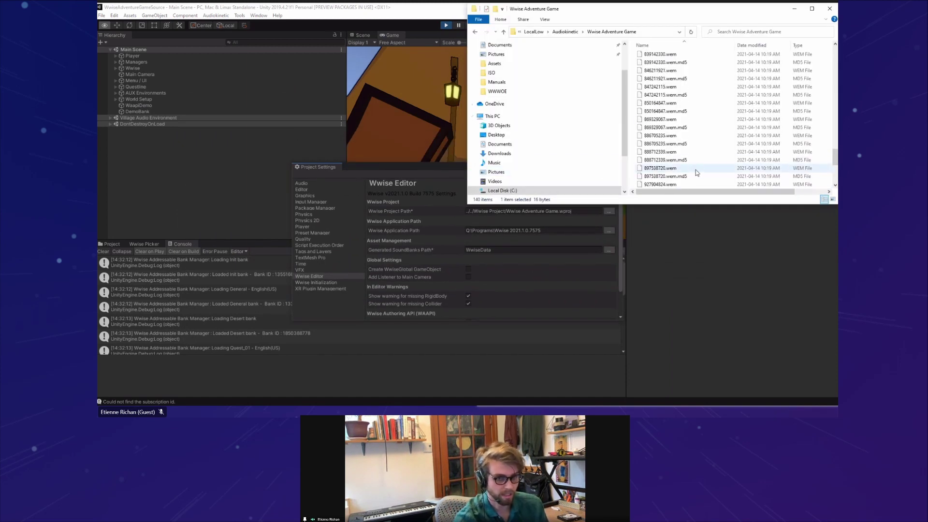
scroll(813, 145, up, 15)
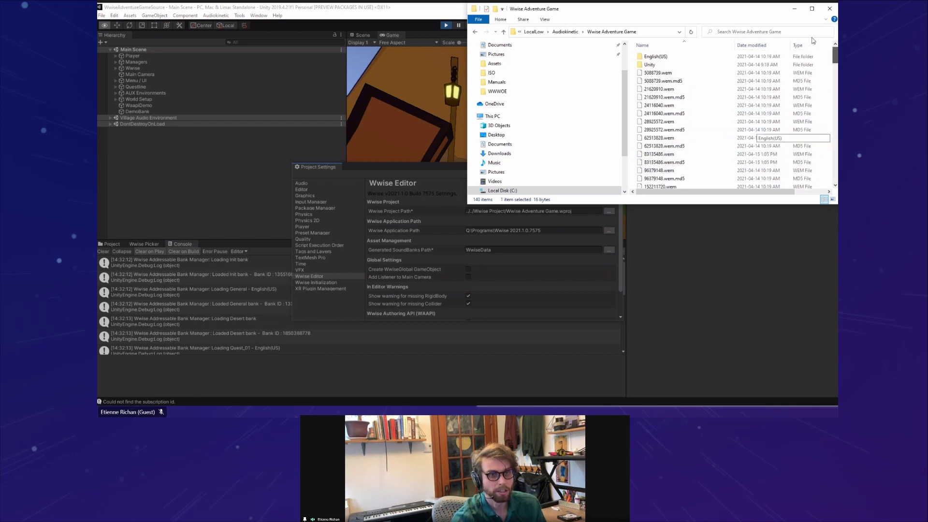
drag(689, 204, 689, 341)
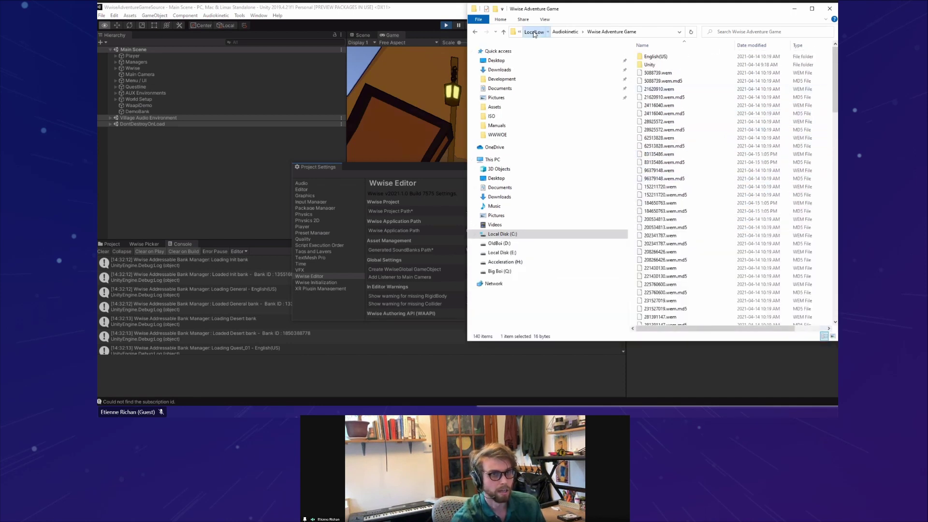
Browse from LocalLow through Audiokinetic into the Wwise Adventure Game folder and review its .wem and .md5 files.
click(534, 31)
double_click(656, 82)
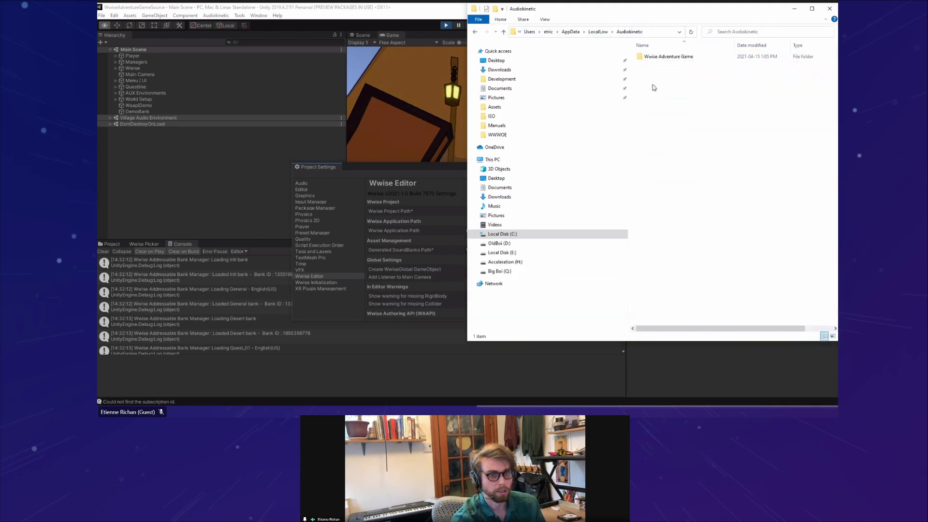
click(670, 58)
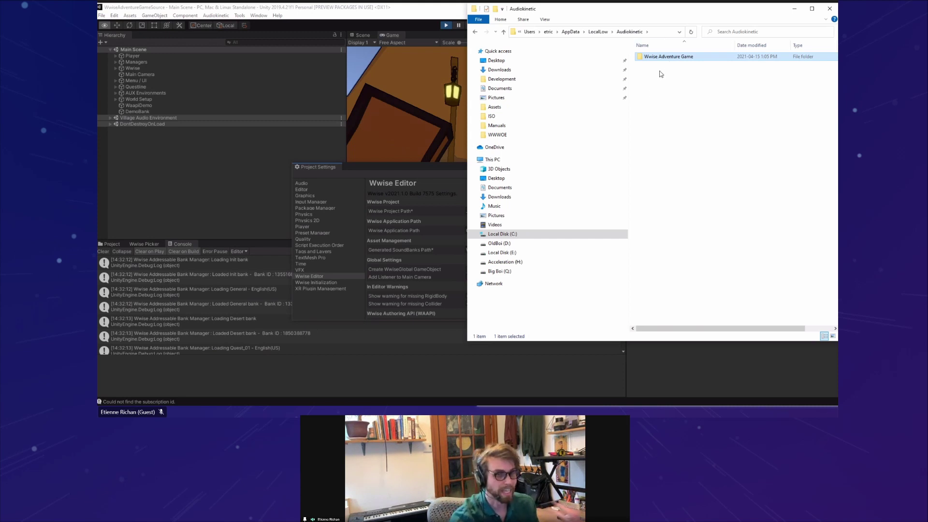
double_click(665, 59)
scroll(679, 211, down, 15)
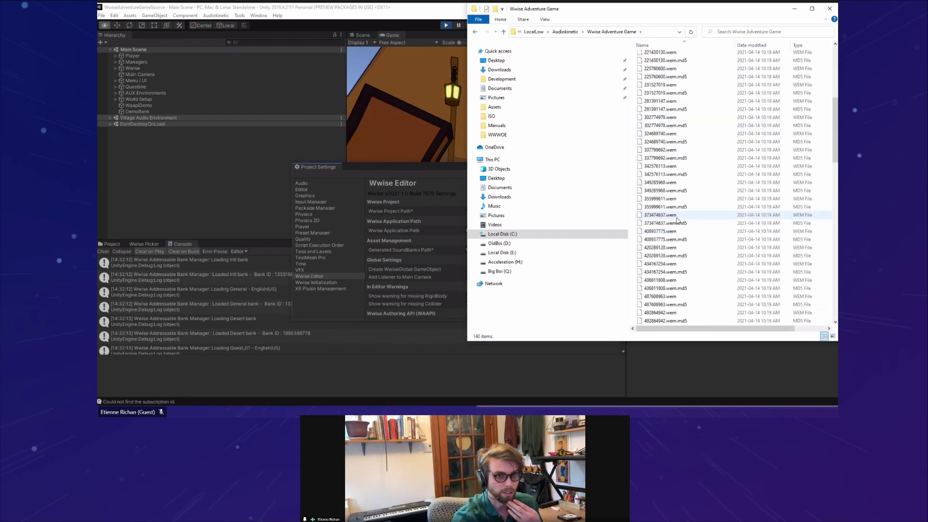
scroll(679, 210, down, 15)
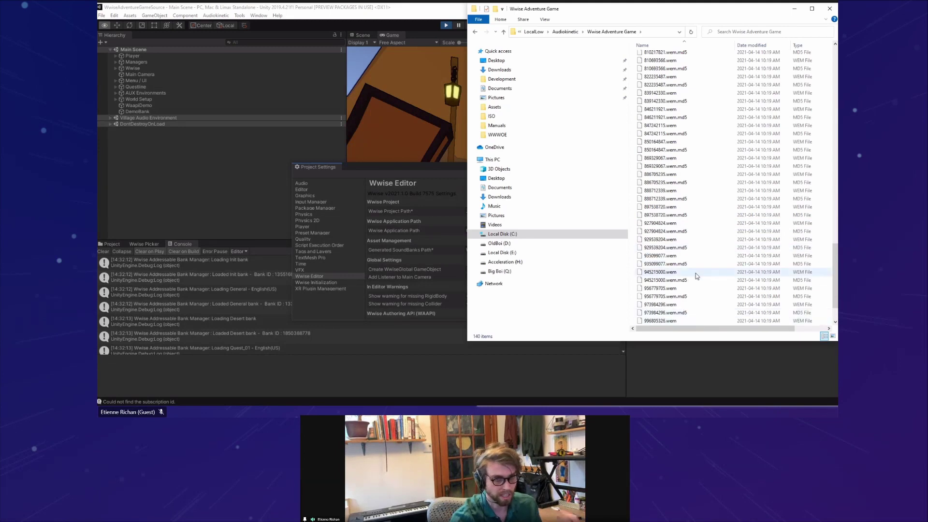